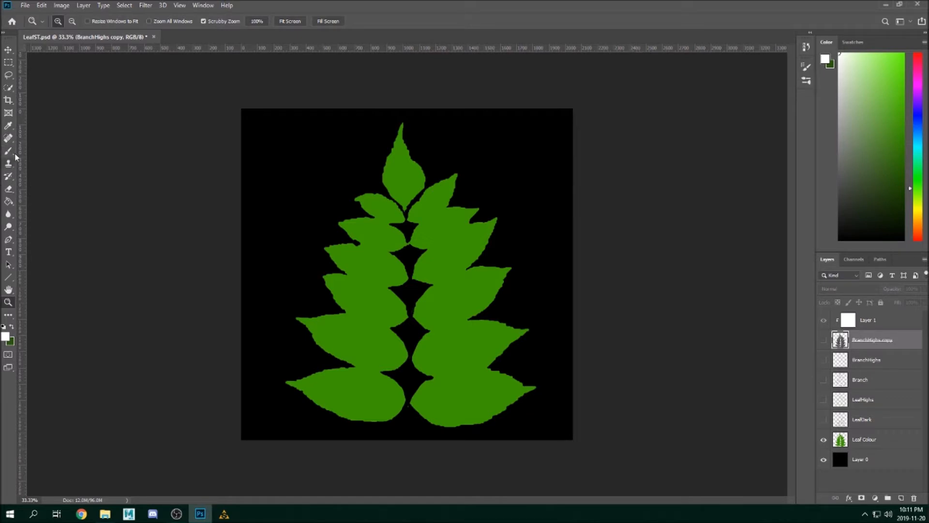
- Activate the Brush tool, set a light green foreground color and show the color swatches
click(11, 153)
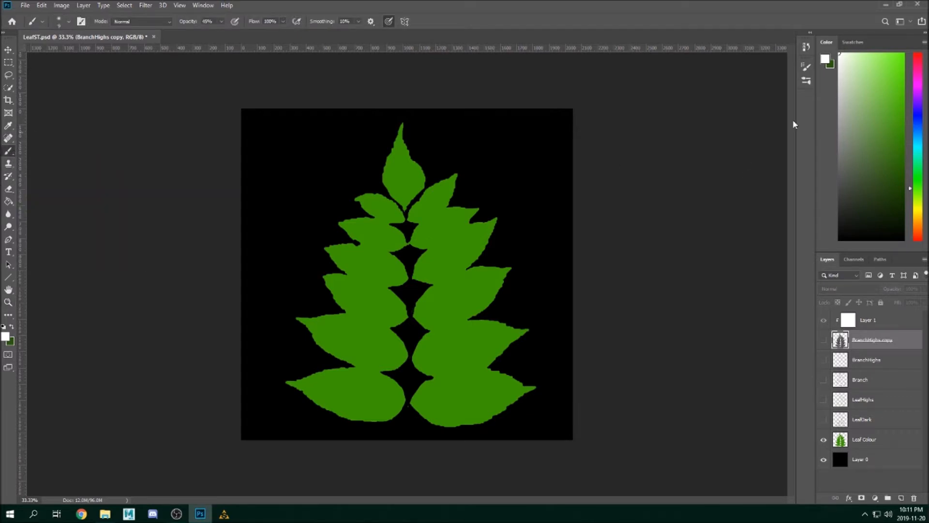
click(887, 114)
click(853, 42)
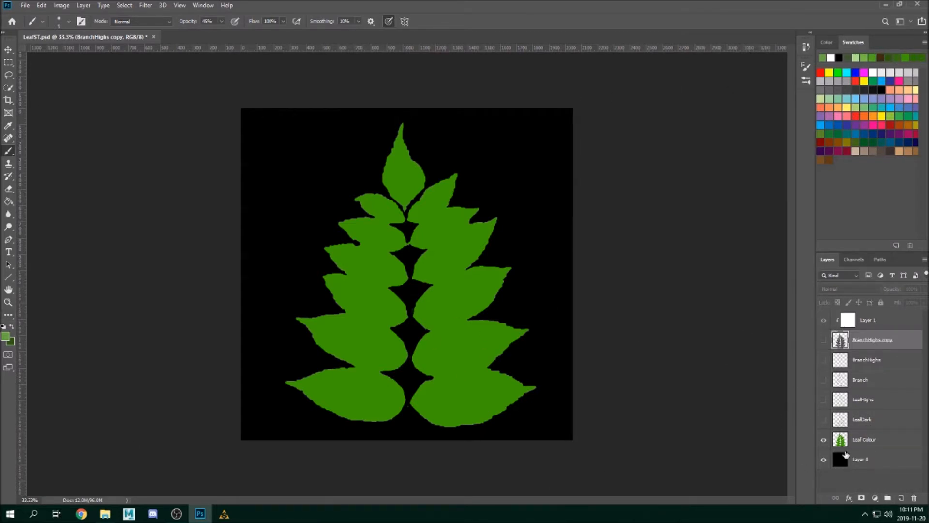
- Make the Branch and BranchHighs layers visible, with Branch as the active layer
click(823, 379)
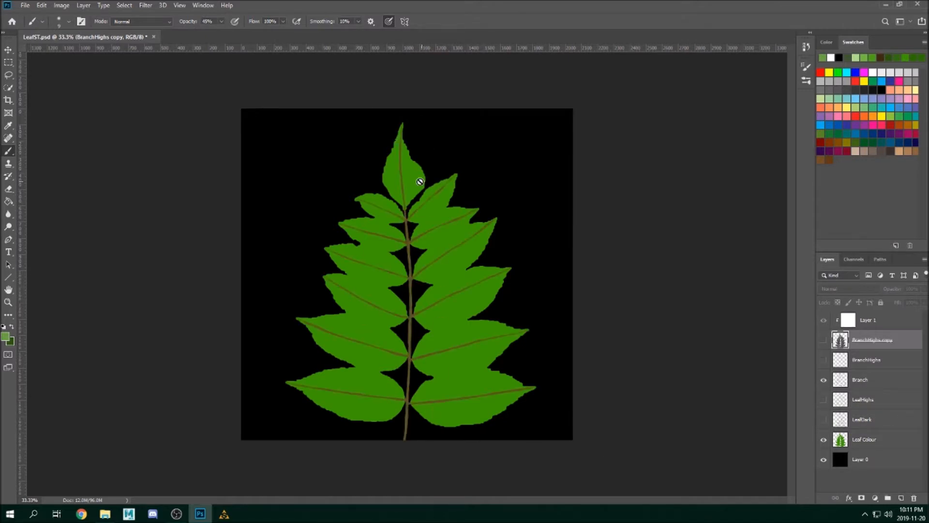
alt+scroll(415, 176, up, 3)
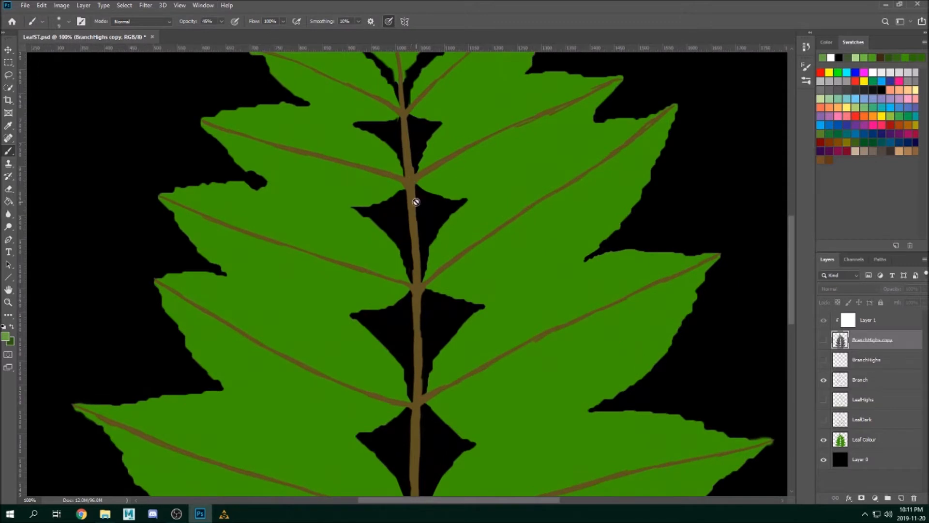
scroll(411, 202, up, 4)
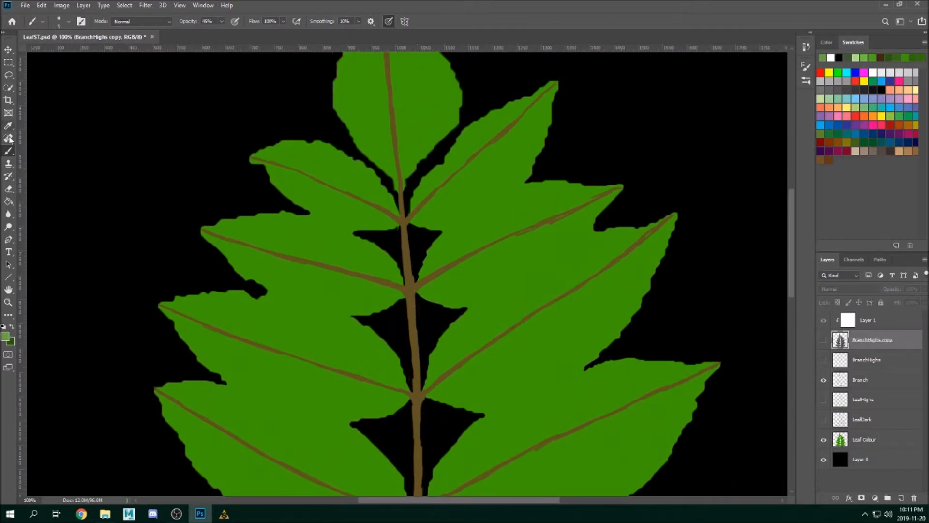
click(866, 379)
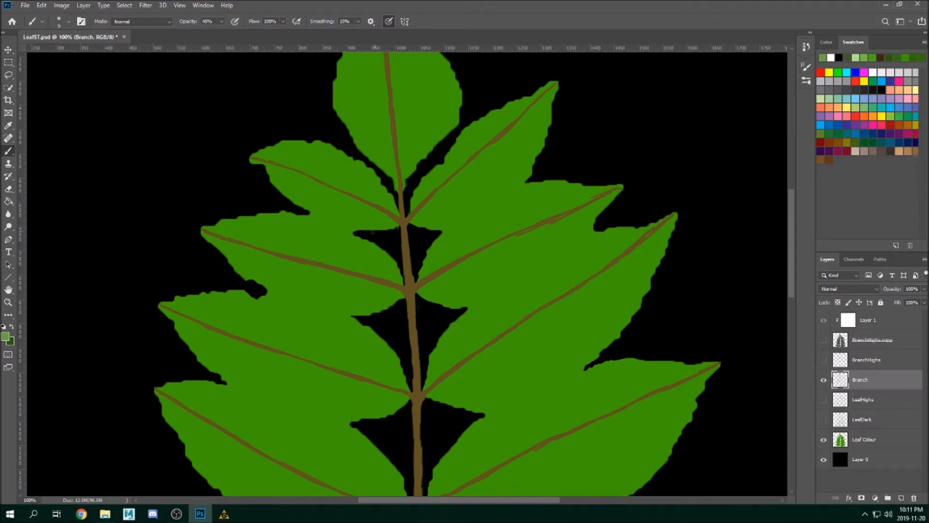
scroll(333, 194, down, 3)
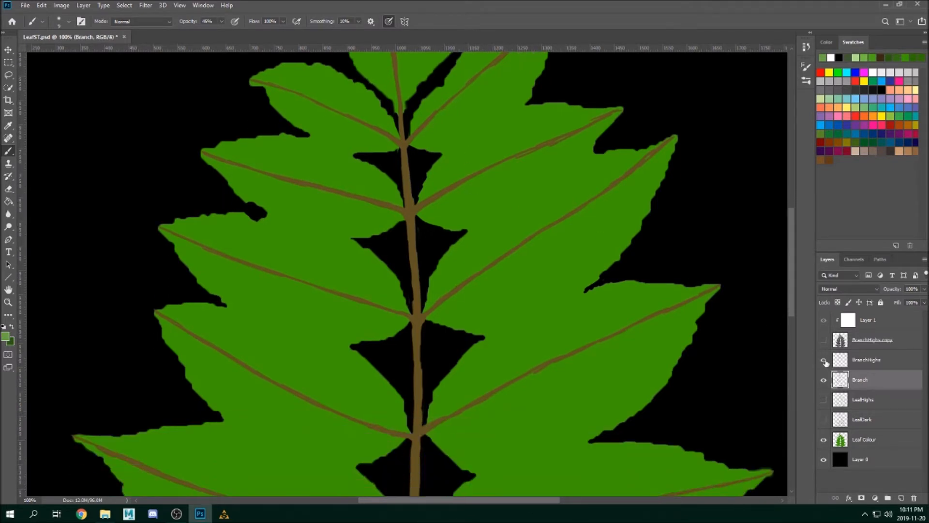
click(823, 359)
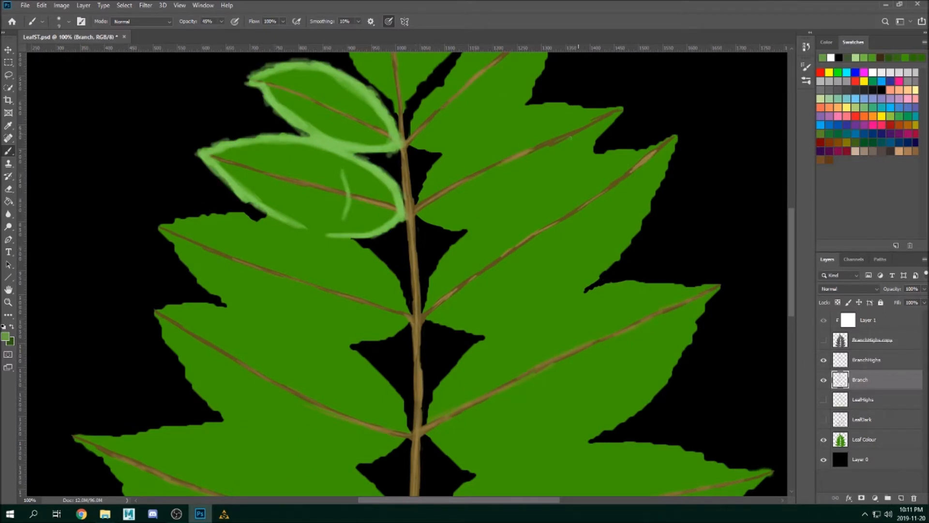
- Select the LeafHighs layer and make its leaf highlights visible
click(837, 399)
click(824, 399)
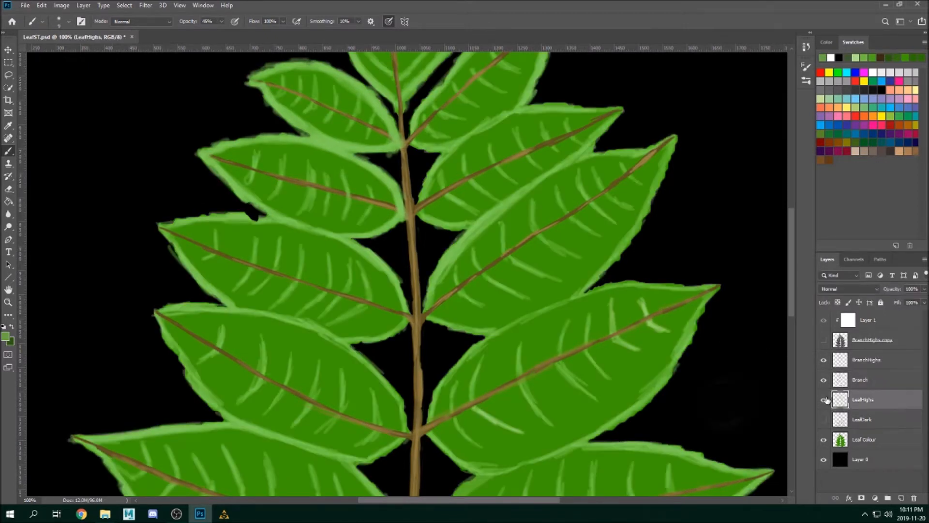
scroll(446, 265, up, 2)
scroll(279, 292, up, 9)
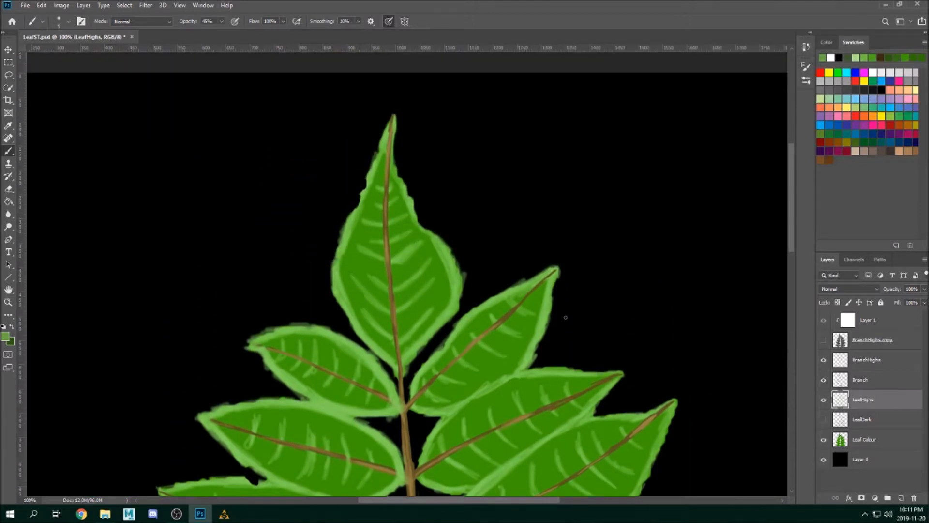
- Hide the black background Layer 0 and make the LeafDark shading layer visible
click(823, 459)
scroll(496, 244, down, 3)
scroll(495, 244, down, 9)
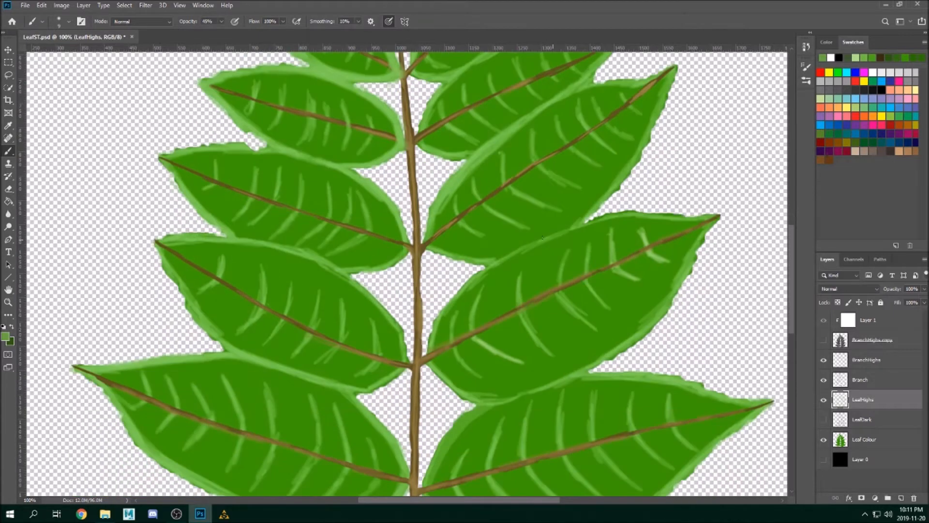
scroll(466, 368, down, 1)
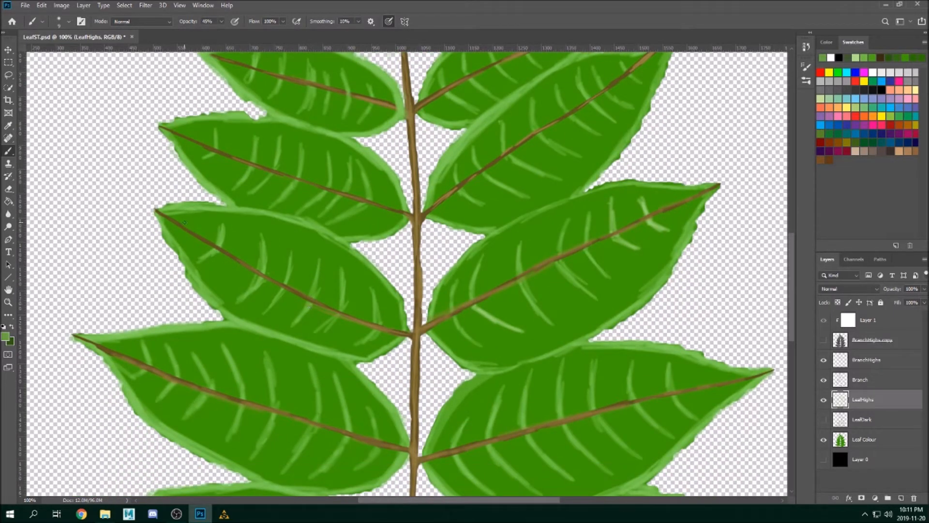
scroll(184, 222, down, 1)
click(824, 420)
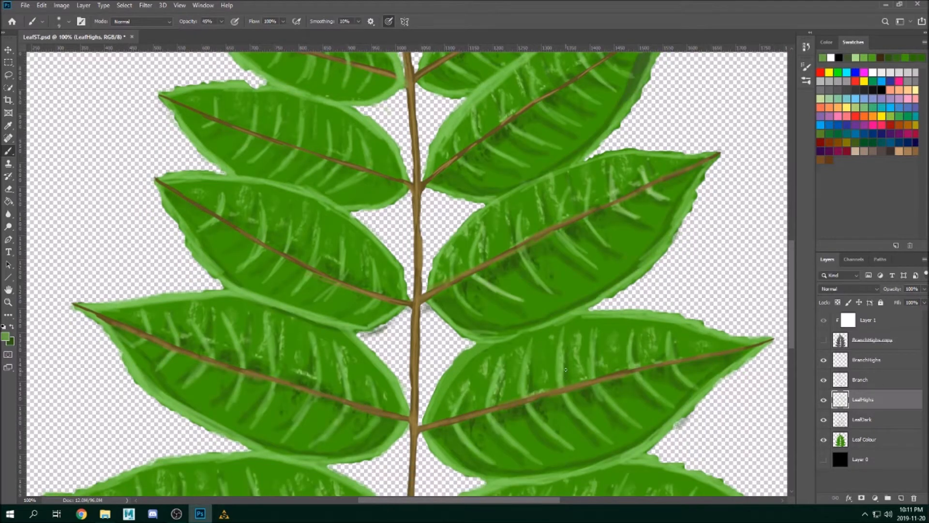
- Examine the leaf shading, highlights and stem along the whole branch, then view the full image at 33.33%
scroll(566, 375, down, 4)
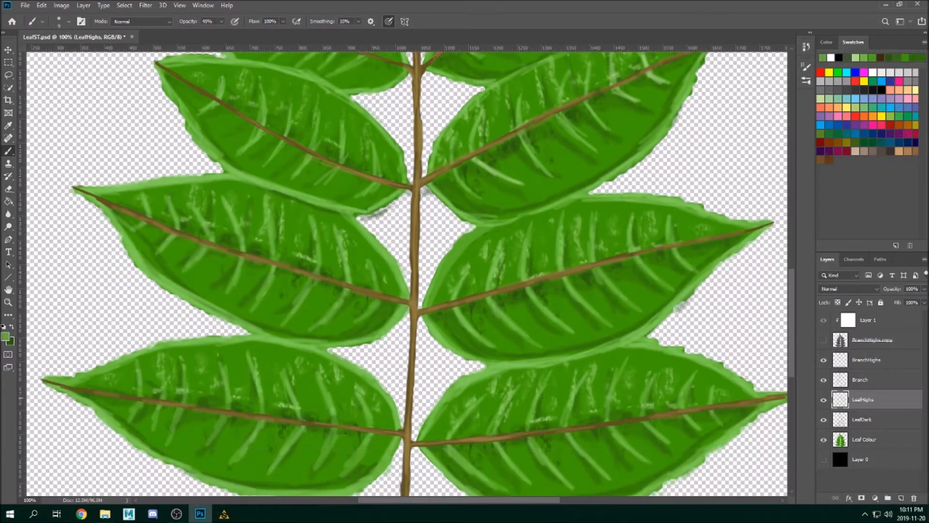
scroll(532, 402, up, 5)
scroll(547, 393, up, 5)
scroll(534, 393, down, 6)
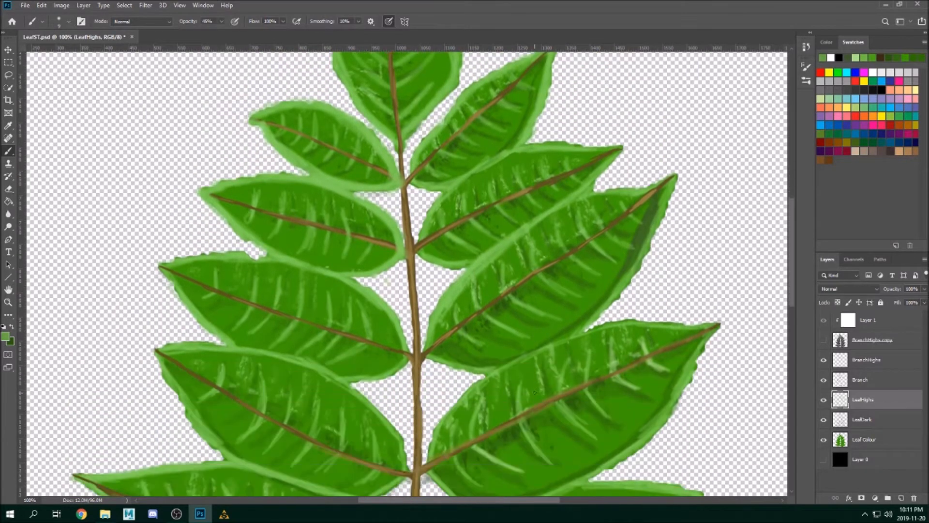
scroll(535, 392, down, 8)
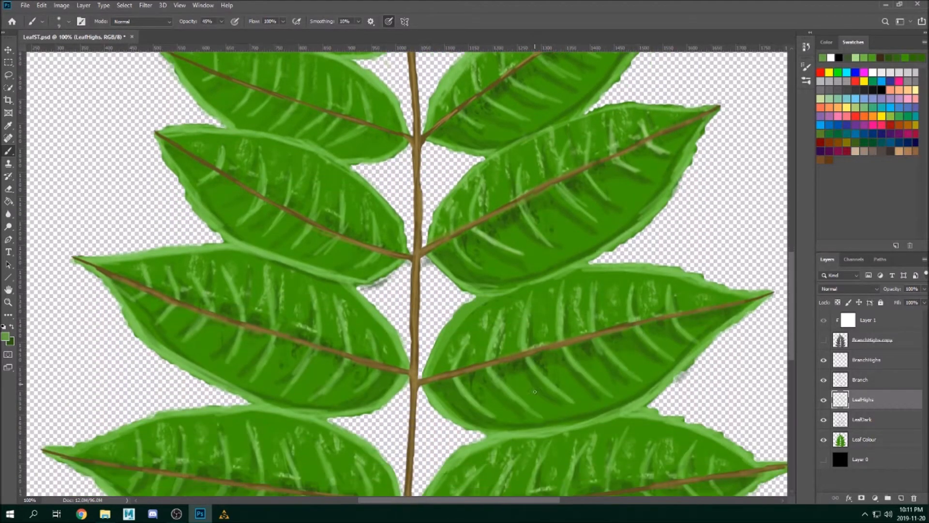
scroll(535, 391, down, 5)
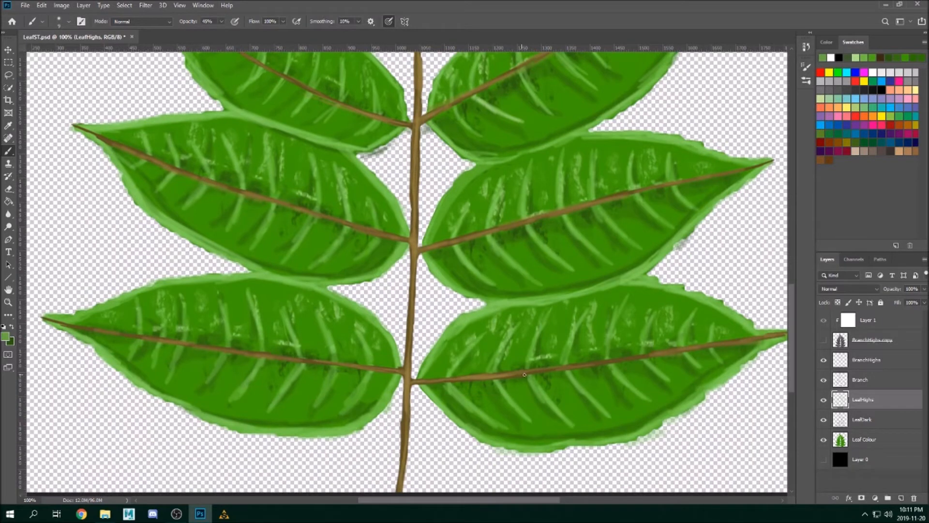
scroll(524, 374, down, 2)
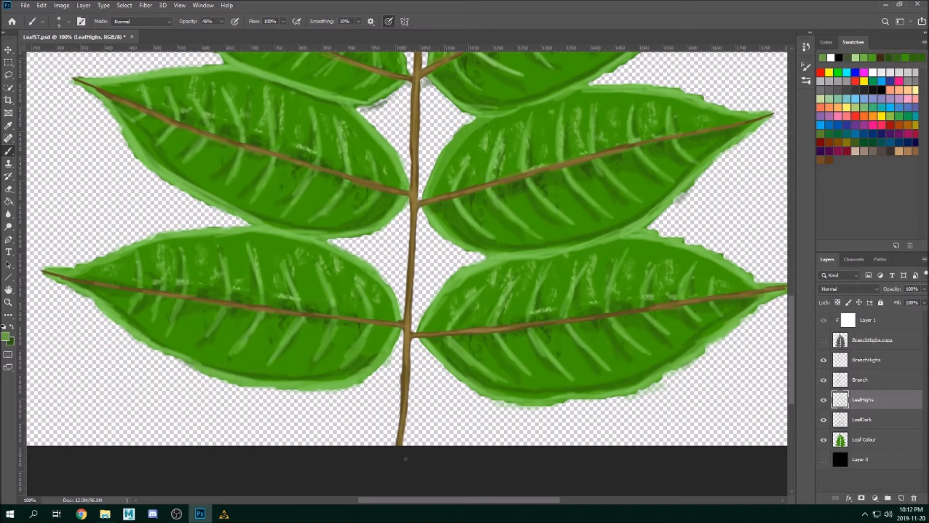
scroll(489, 422, up, 14)
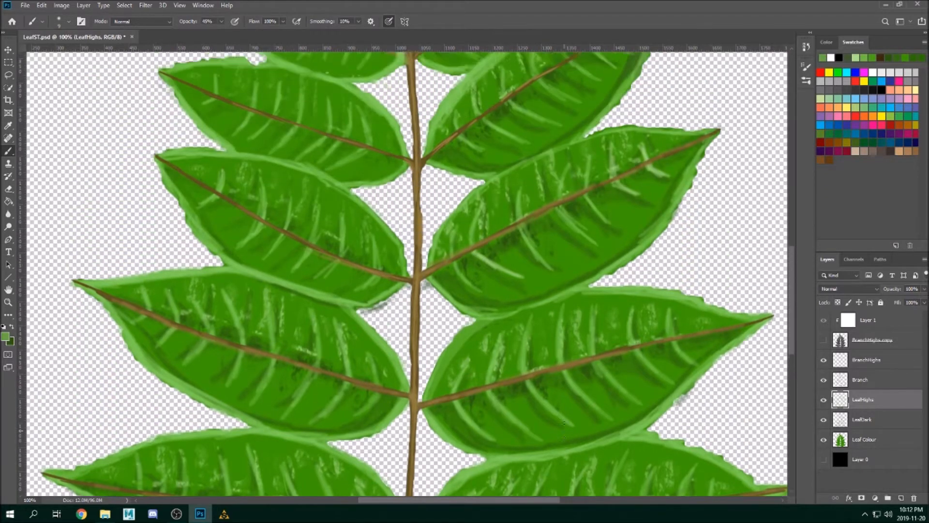
scroll(564, 422, up, 2)
key(ctrl+minus)
key(ctrl+minus)
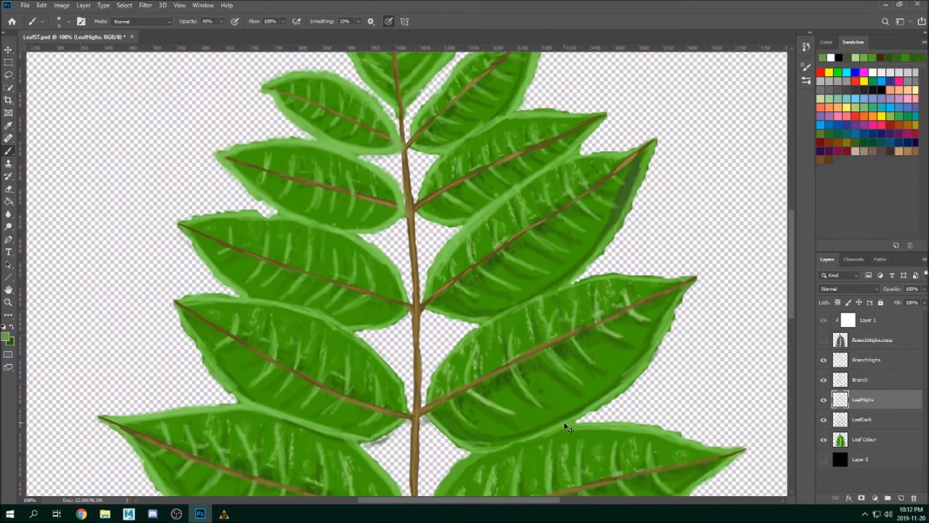
key(ctrl+minus)
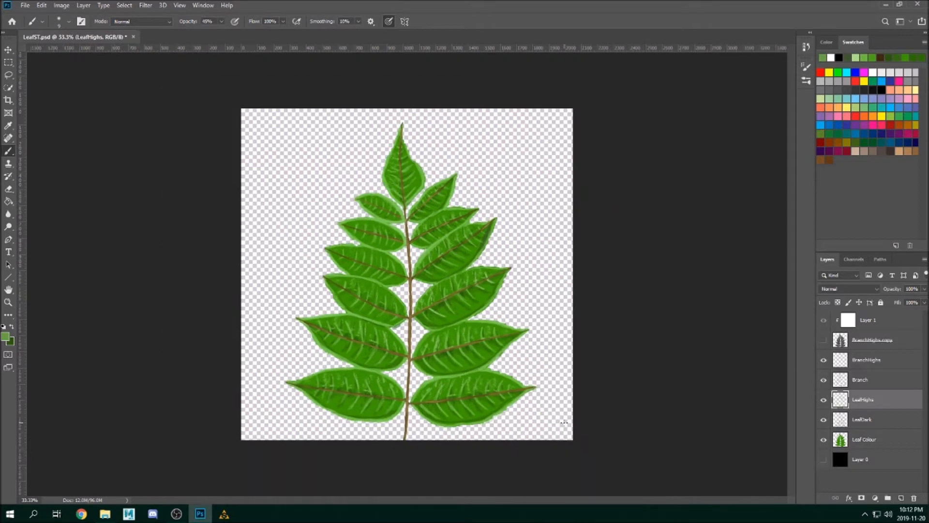
click(25, 5)
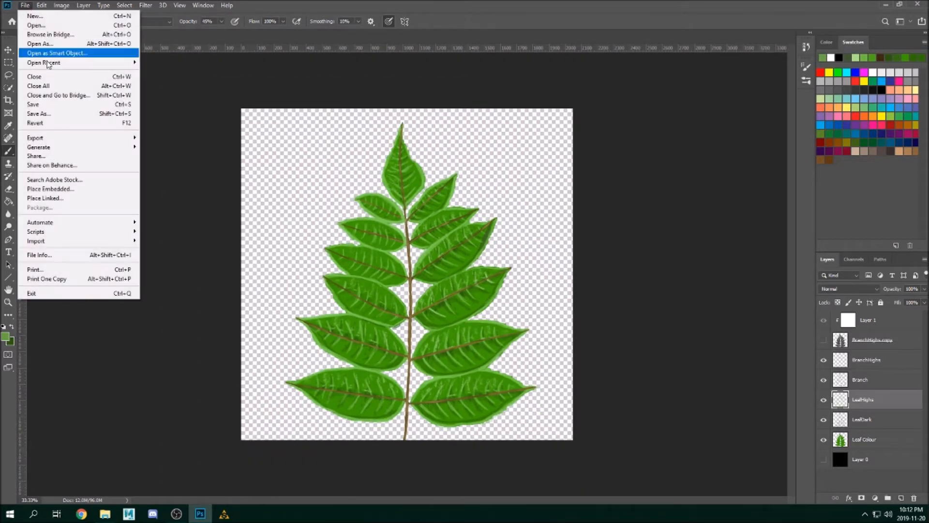
click(44, 114)
click(151, 226)
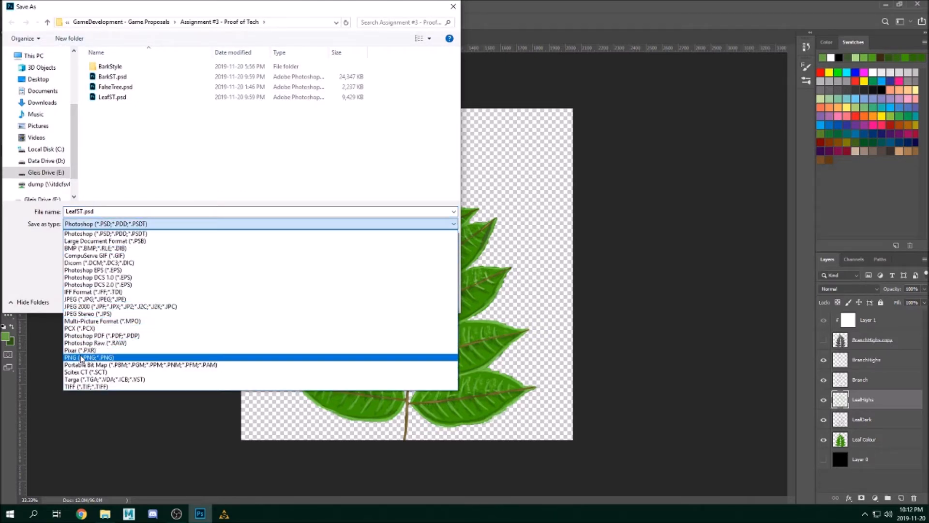
click(105, 357)
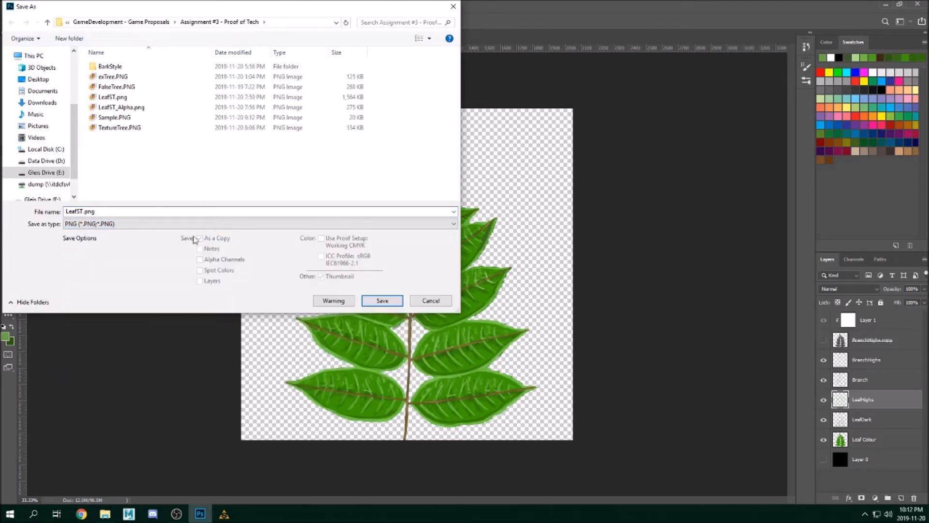
double_click(76, 211)
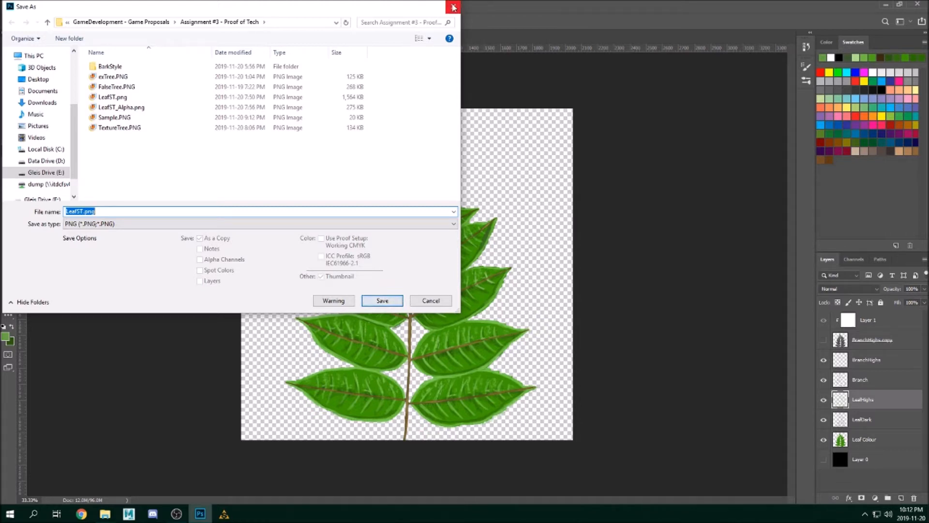
click(454, 7)
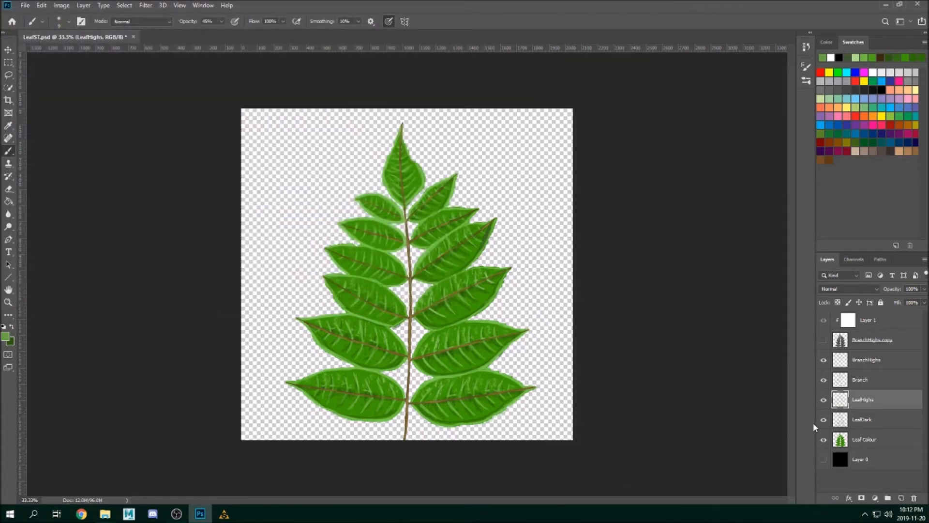
- Duplicate the five layers from BranchHighs down to Leaf Colour within LeafST.psd
click(881, 359)
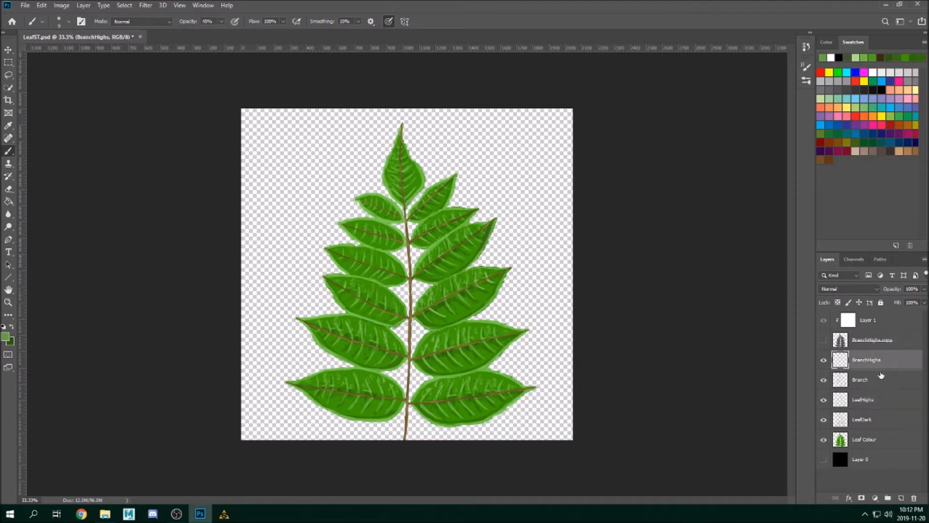
shift+click(878, 436)
right_click(871, 358)
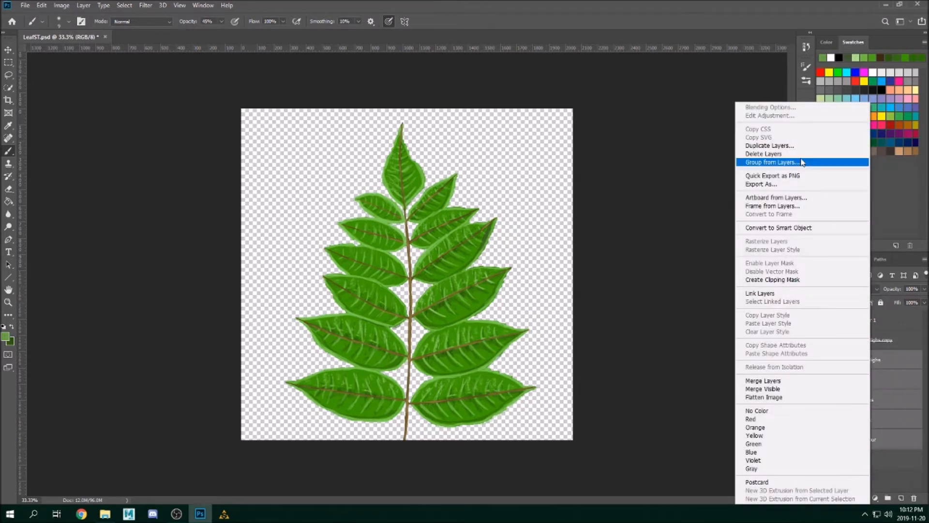
click(785, 147)
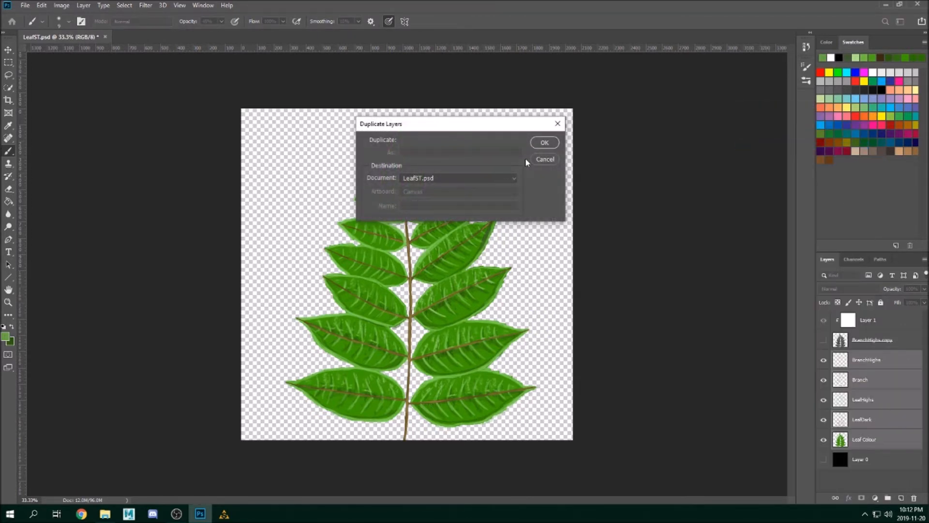
click(546, 143)
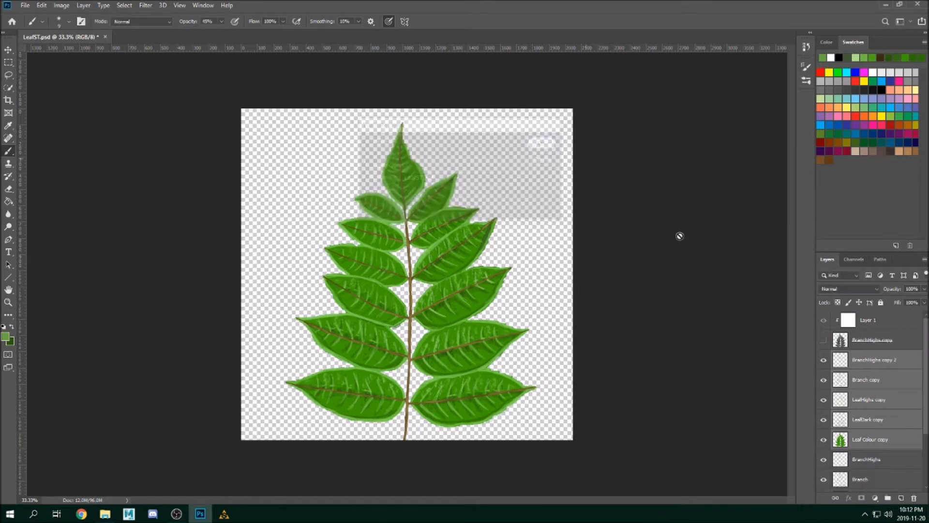
- Merge the duplicated layers into one and rename the merged layer "colour"
right_click(866, 368)
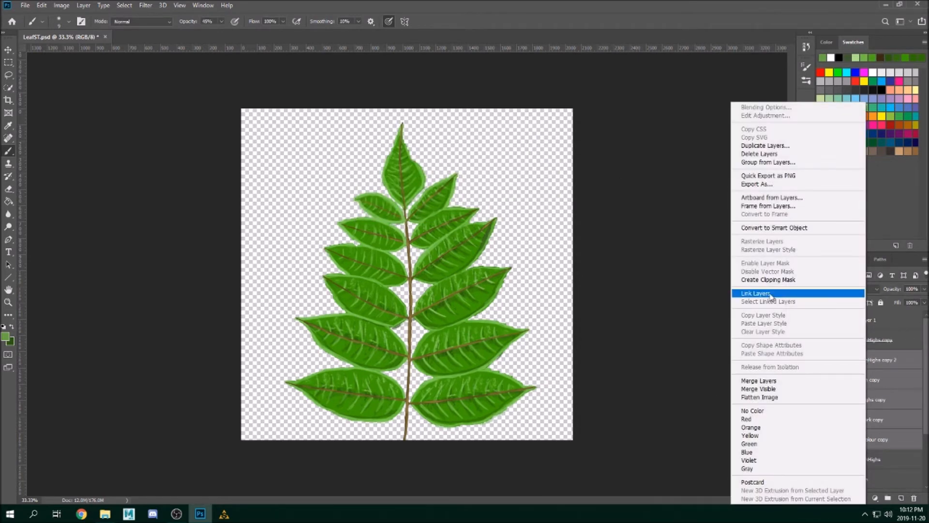
click(774, 385)
double_click(874, 360)
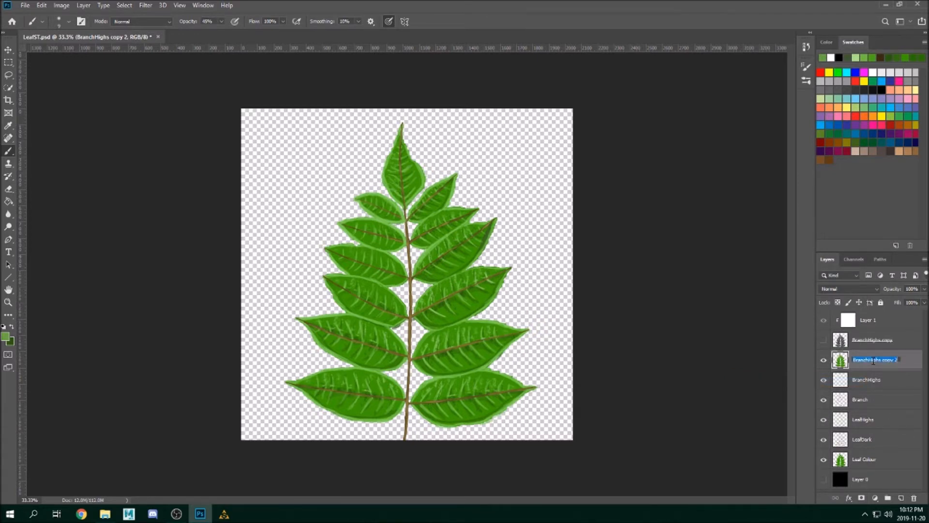
text(colour)
key(Return)
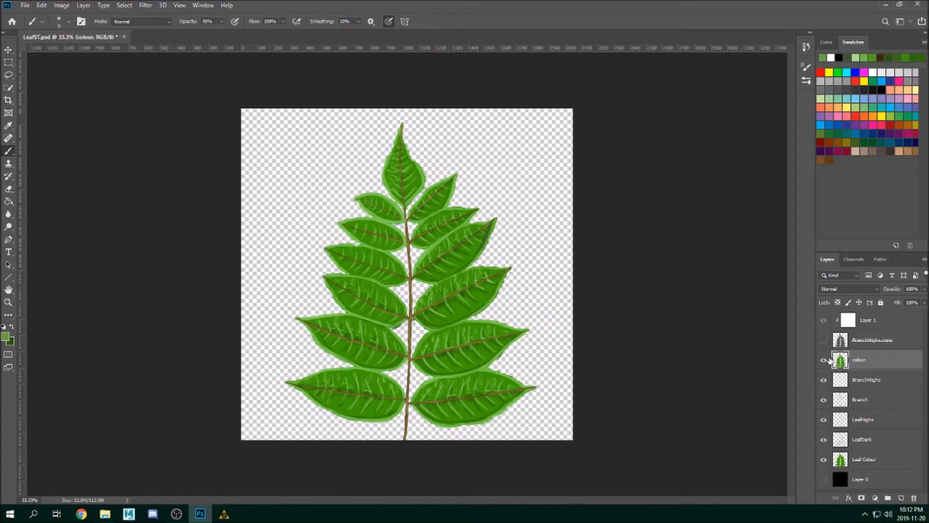
- Hide the original BranchHighs, Branch, LeafHighs, LeafDark and Leaf Colour layers, keeping only the merged leaf artwork visible
drag(823, 380, 828, 451)
click(825, 361)
click(824, 361)
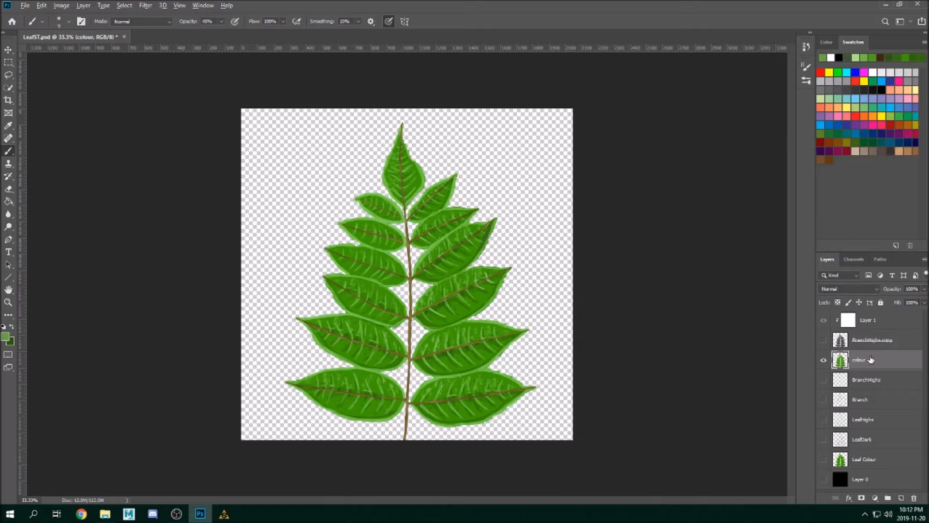
- Convert the colour layer to black and white with the Default preset, and add a new white-filled layer directly above it
key(ctrl+alt+shift+b)
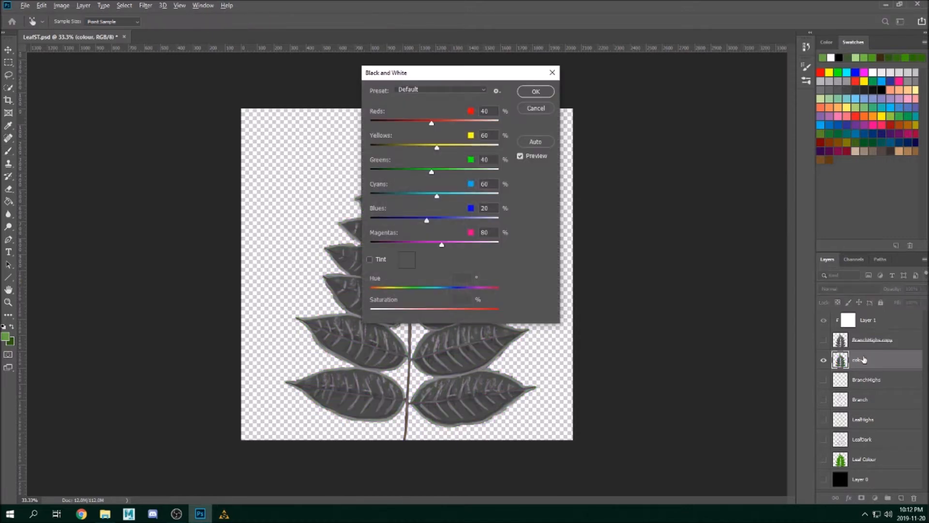
click(535, 91)
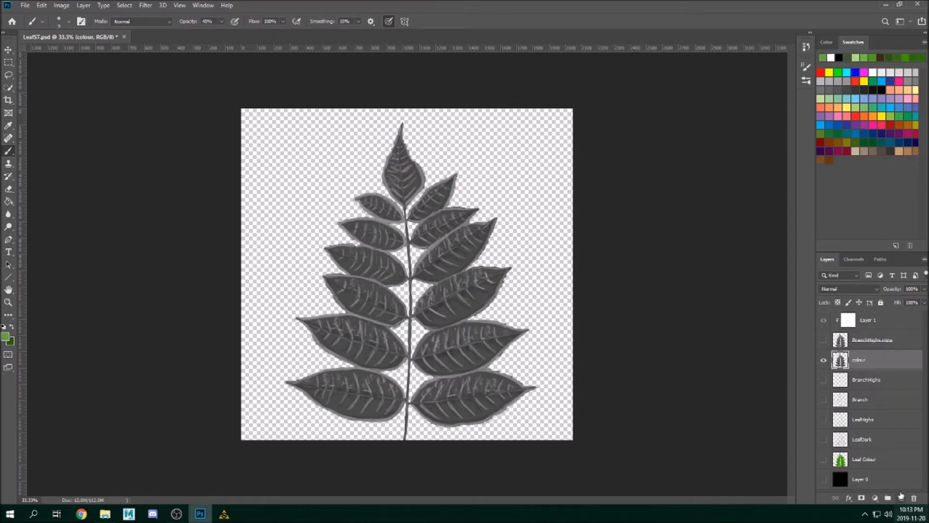
click(901, 498)
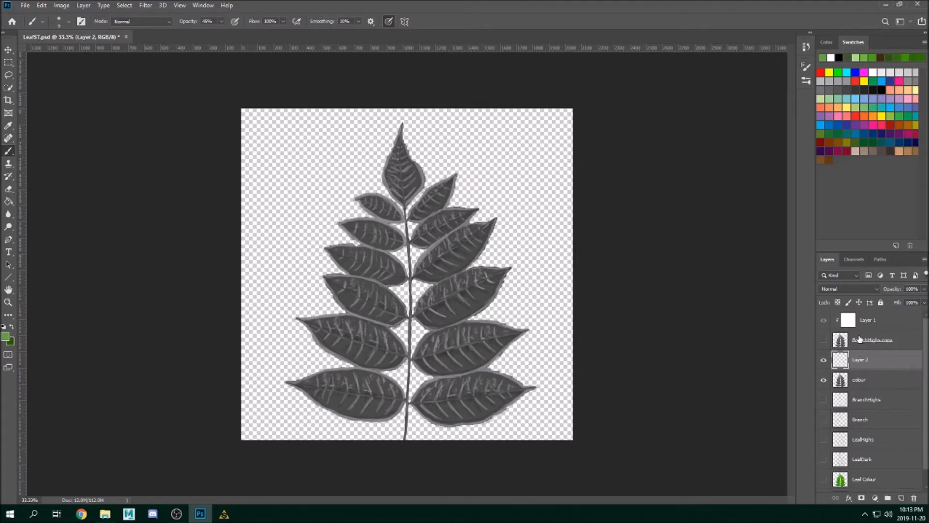
click(831, 57)
click(827, 42)
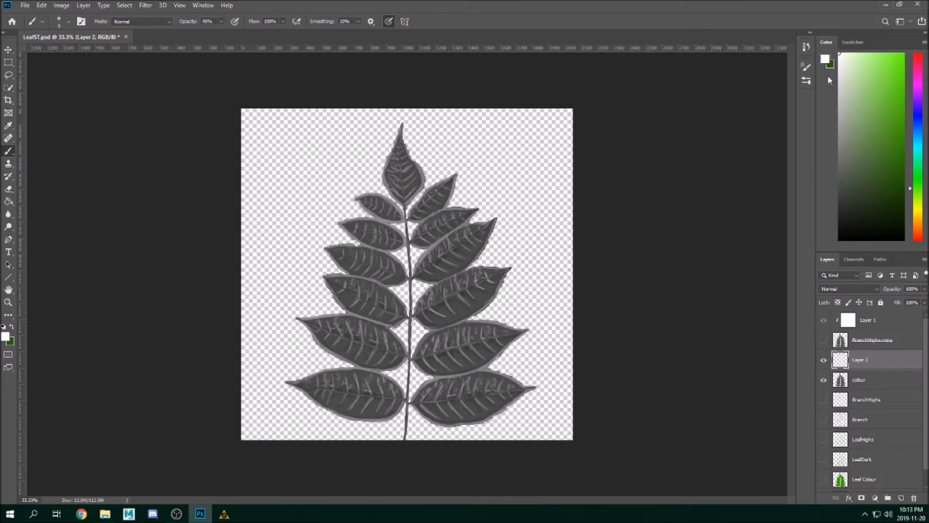
click(8, 201)
click(332, 182)
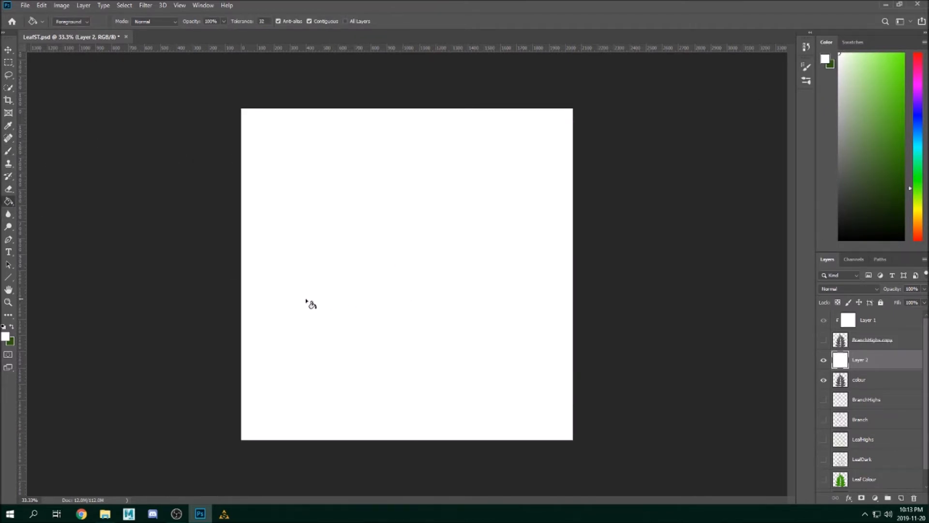
- Clip the white layer to the colour layer and show the black Layer 0 as the background
click(8, 49)
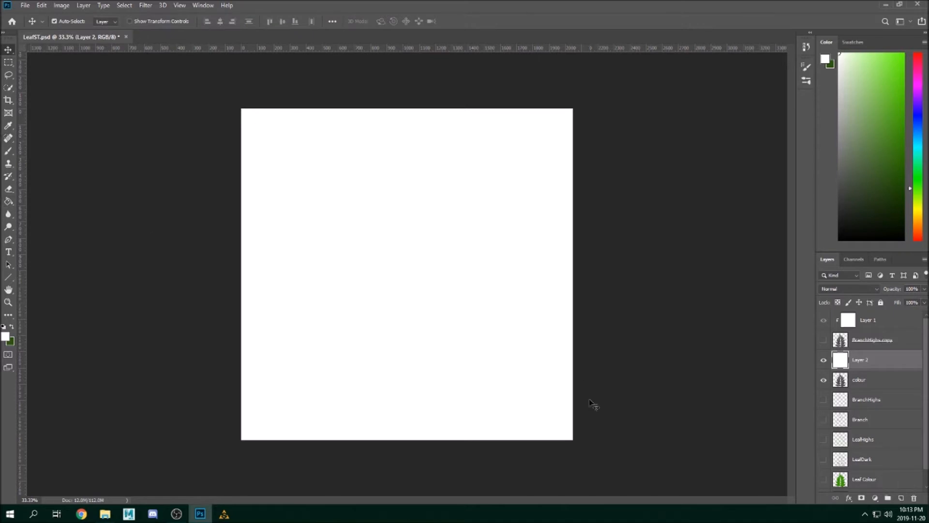
alt+click(842, 369)
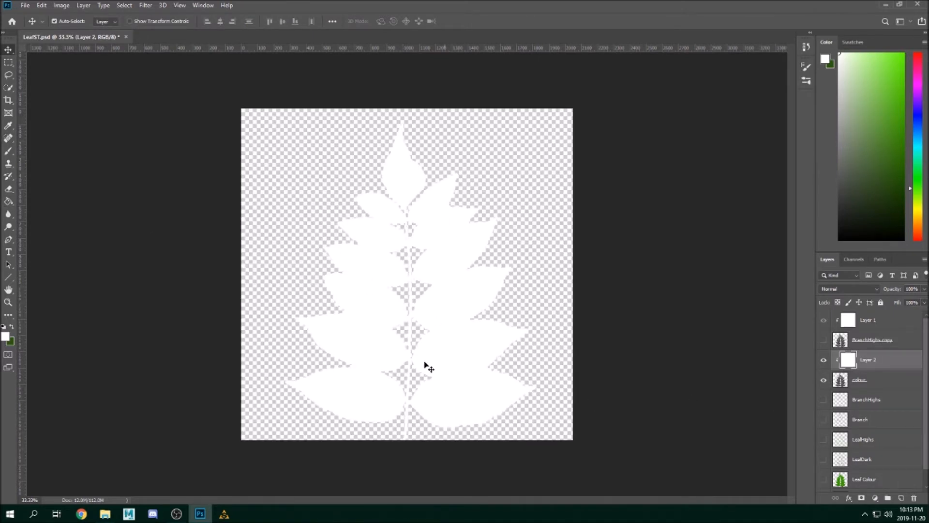
scroll(833, 482, down, 1)
click(823, 482)
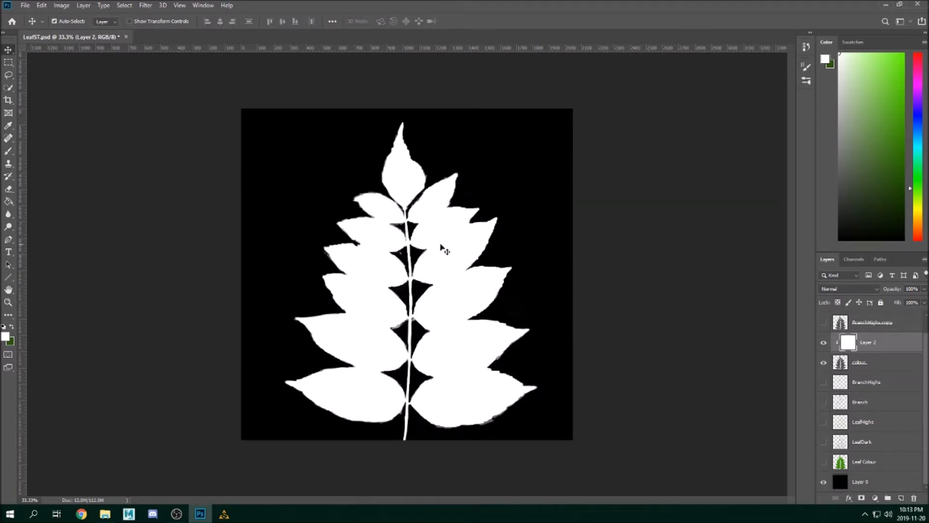
scroll(877, 380, up, 1)
scroll(877, 380, down, 1)
- Save the white-on-black leaf mask as a PNG under the existing file name LeafST_Alpha.png
click(27, 7)
click(43, 113)
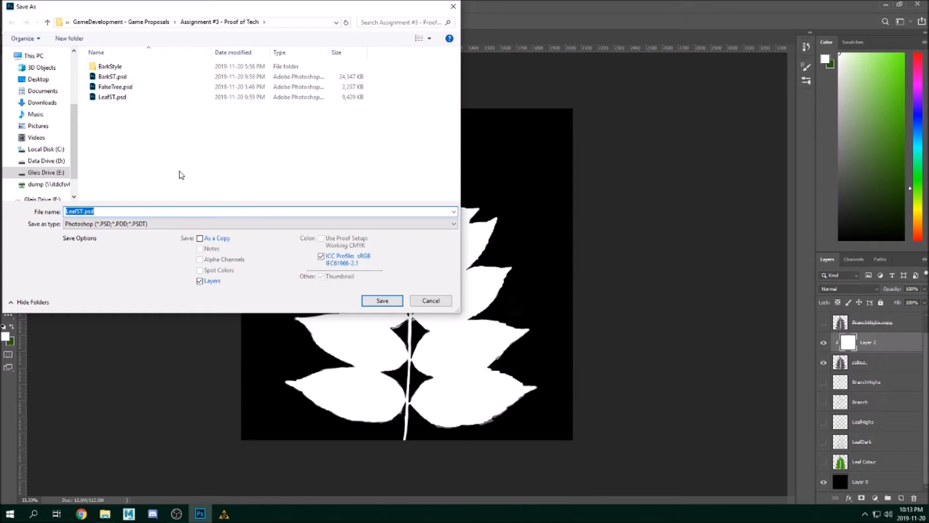
click(95, 224)
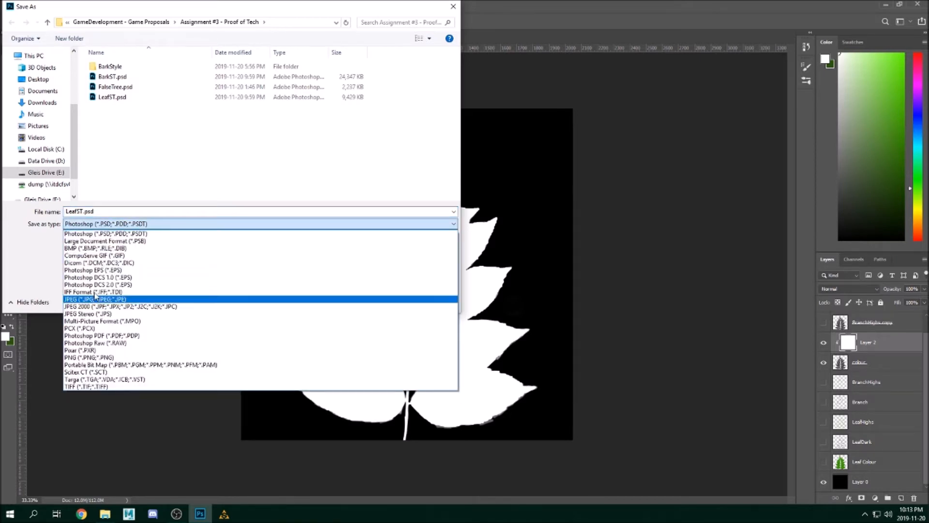
click(95, 357)
double_click(108, 211)
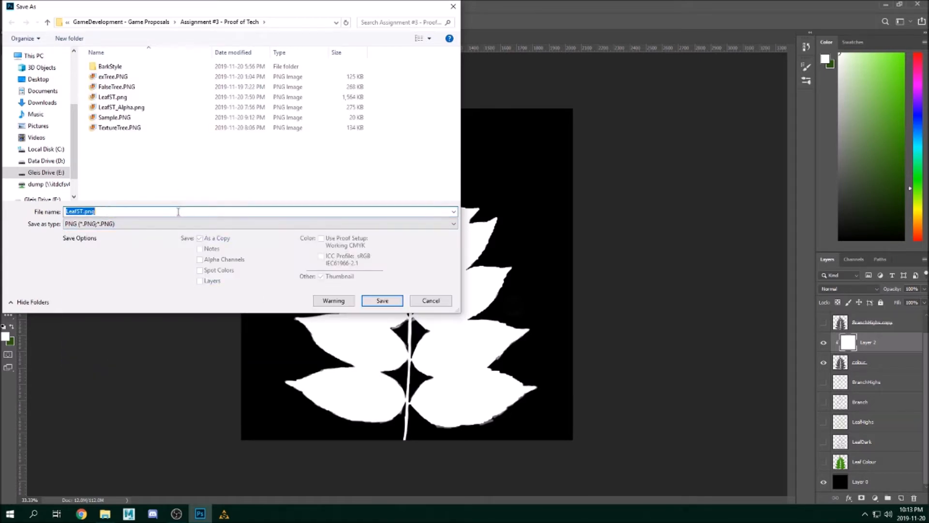
click(114, 107)
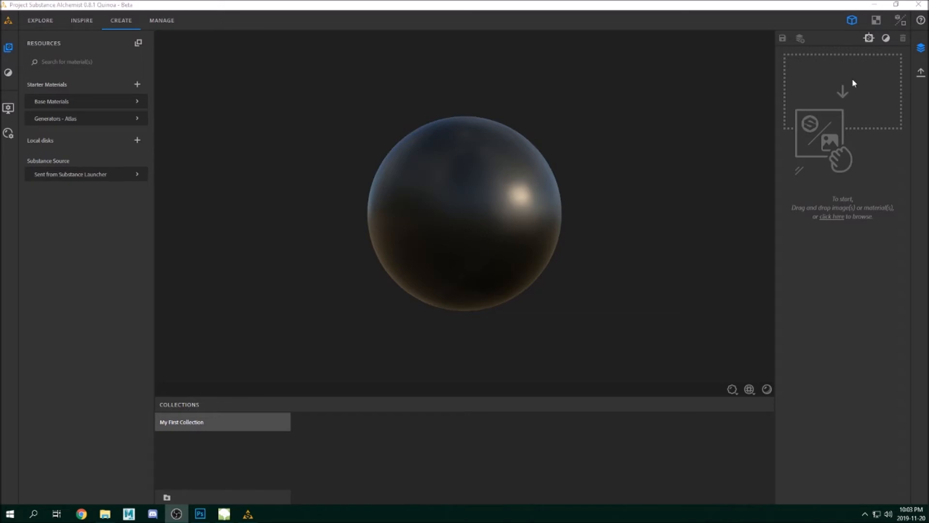
- Switch to Substance Alchemist and import the bark image using the Bitmap to material template
click(852, 81)
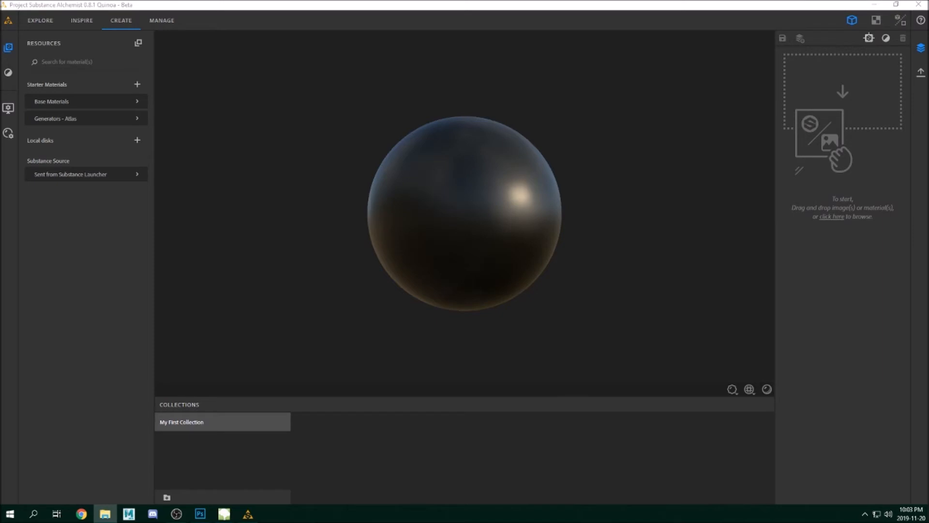
drag(928, 115, 823, 127)
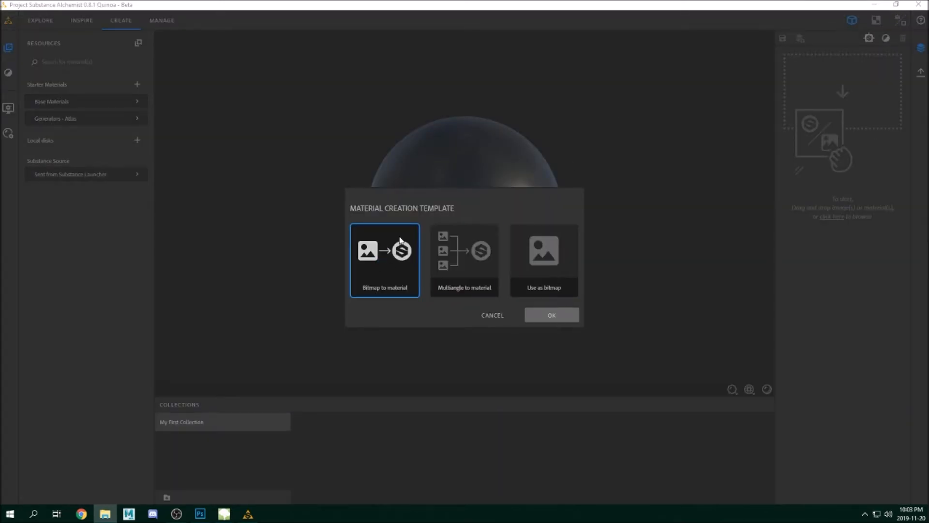
click(549, 314)
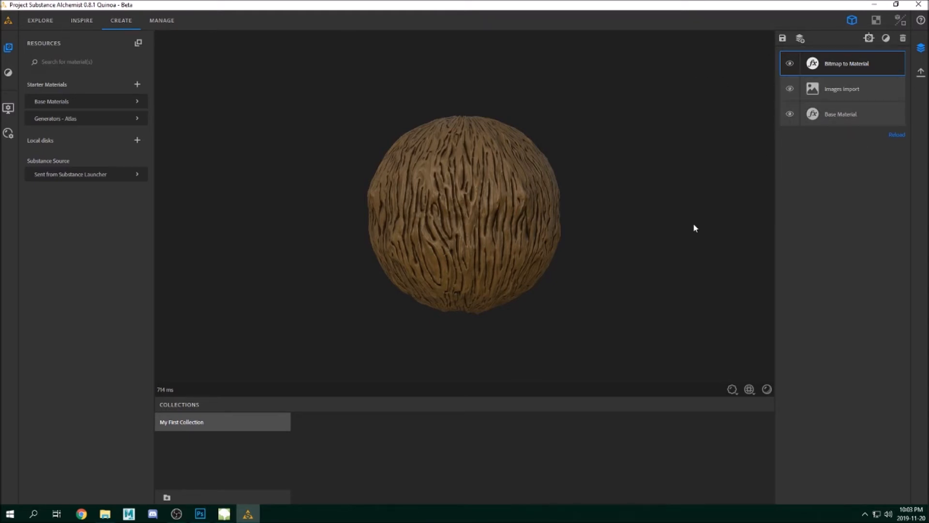
- Set the displacement quality of the bark sphere preview to 0.05
click(733, 389)
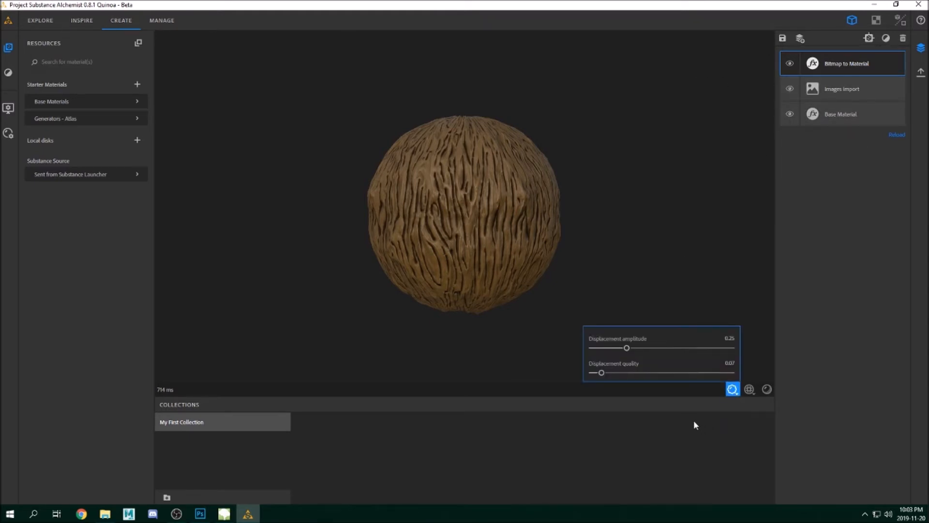
drag(626, 347, 643, 373)
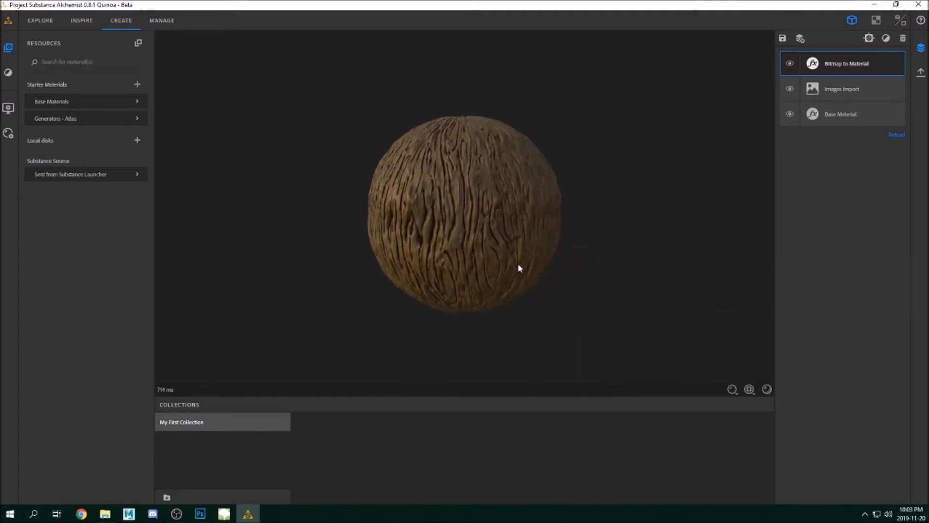
click(732, 389)
drag(641, 373, 608, 373)
click(731, 364)
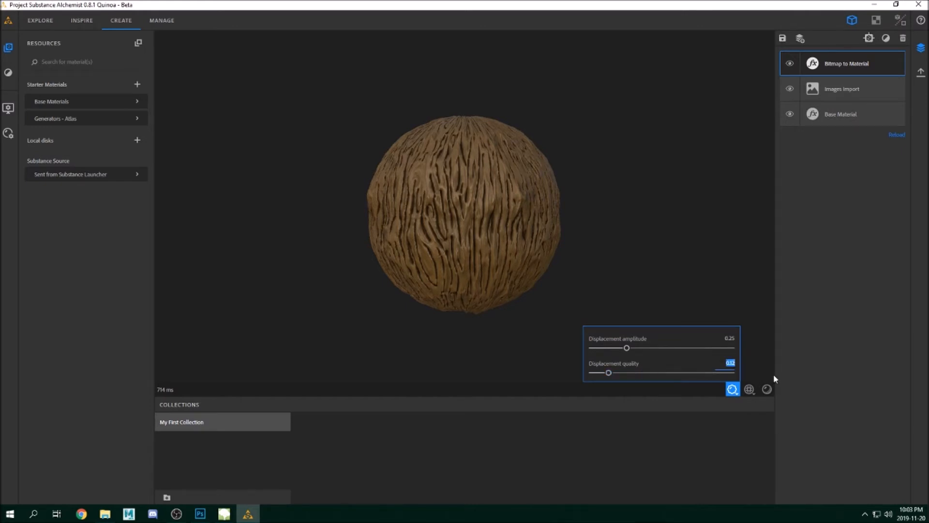
text(0.05)
key(Return)
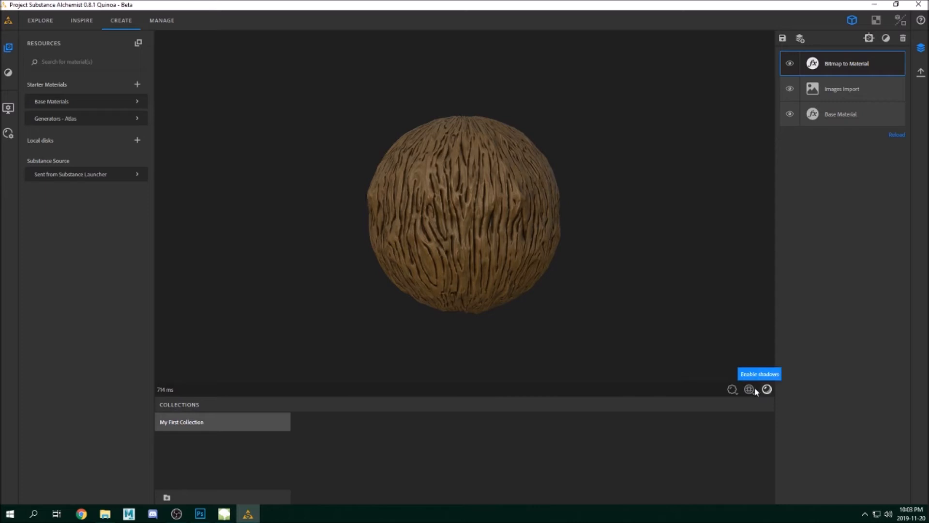
click(750, 390)
click(750, 390)
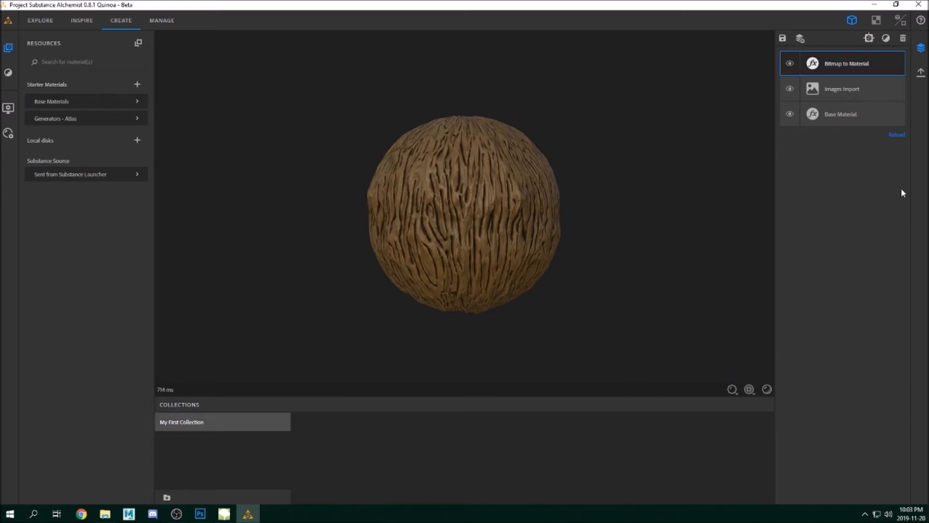
- Set the Base Material's roughness to 0.47, then inspect the bark surface and the available custom channels
click(858, 85)
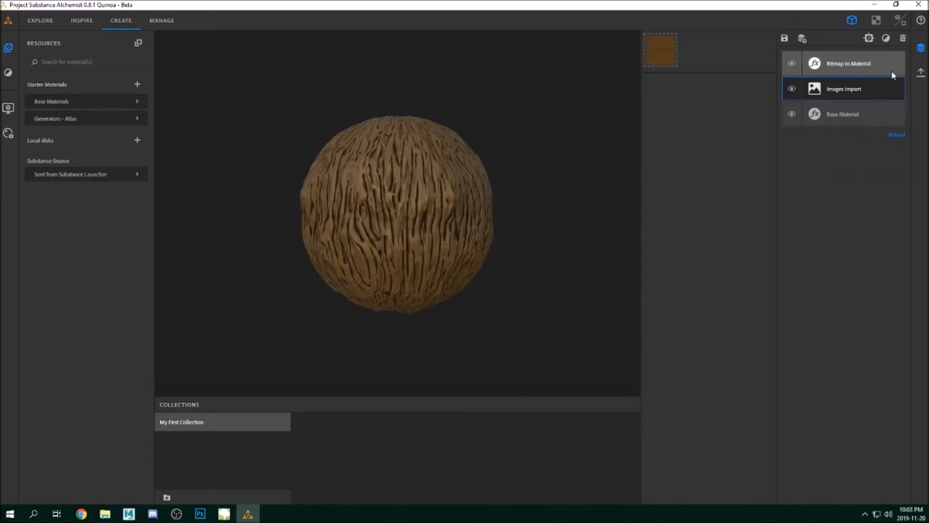
click(847, 114)
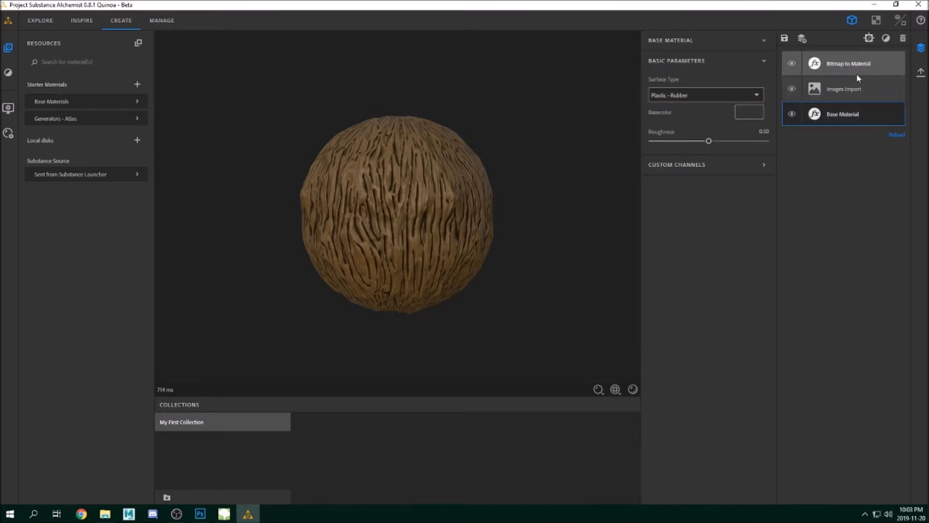
mouse_move(708, 141)
mouse_down()
mouse_move(750, 141)
mouse_move(673, 145)
mouse_move(757, 142)
mouse_move(676, 146)
mouse_move(705, 145)
mouse_up()
scroll(379, 202, up, 5)
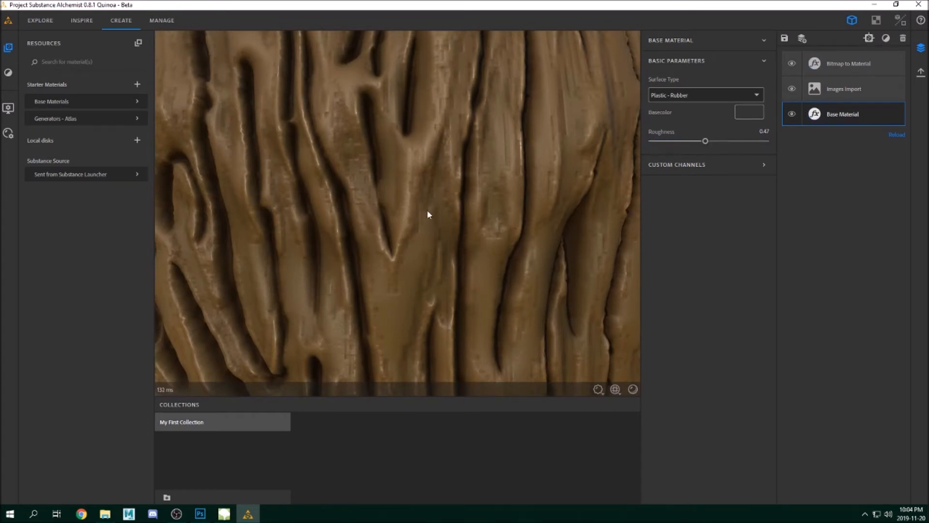
scroll(441, 209, down, 5)
drag(433, 279, 461, 330)
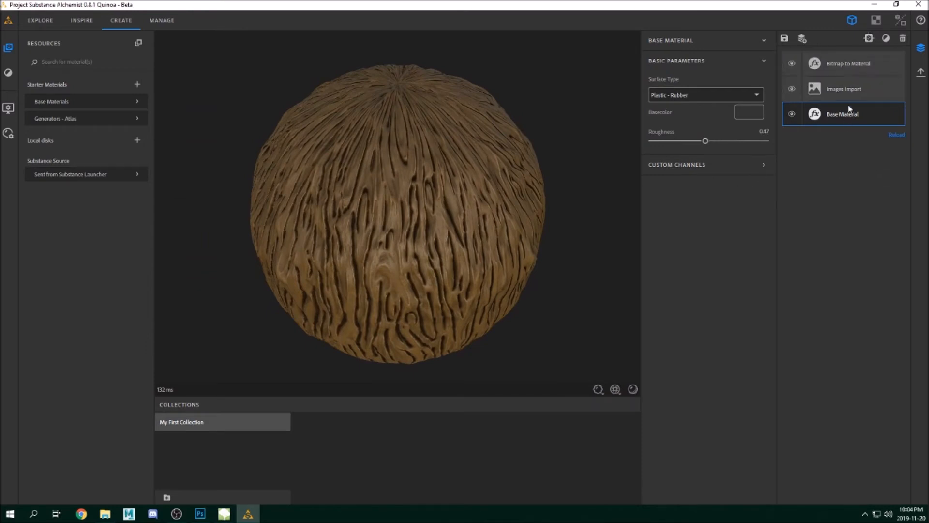
click(763, 165)
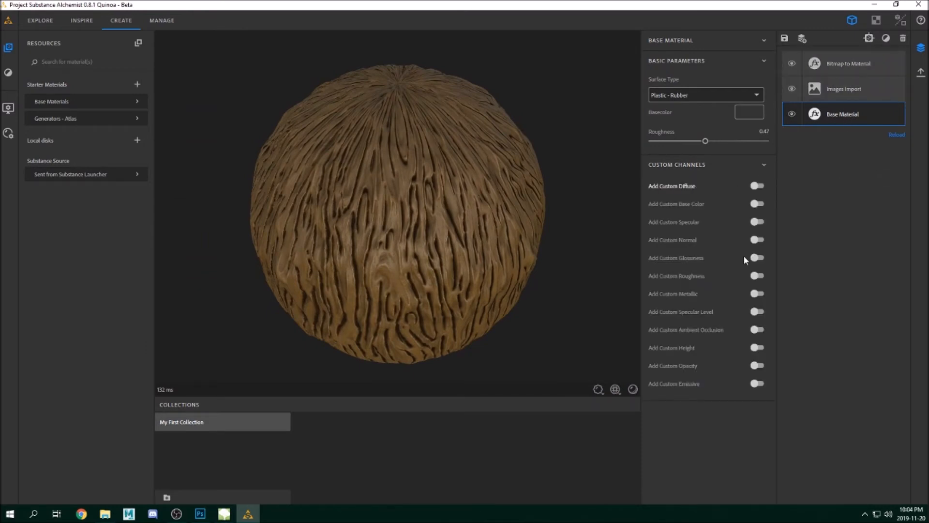
click(707, 165)
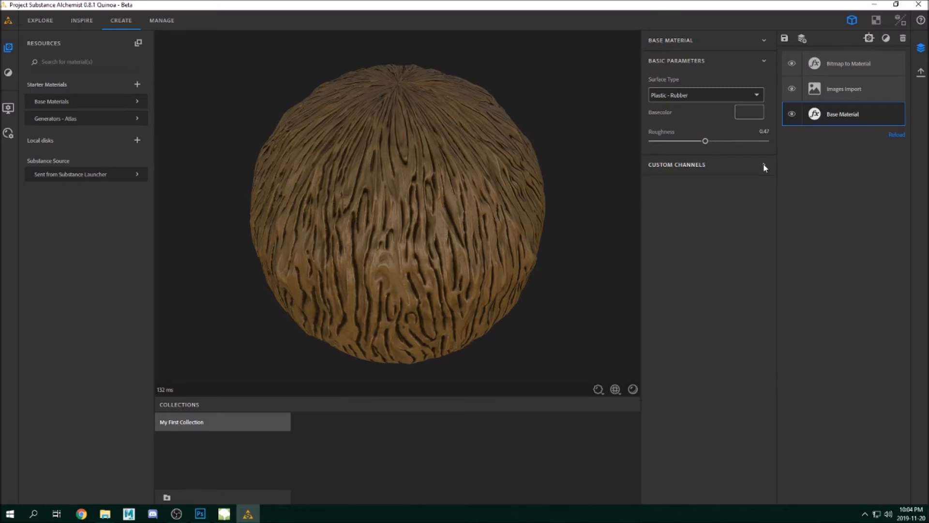
- Set up the current material's export at 2048 x 2048 resolution, keeping the Substance archive (.sbsar) format
click(920, 72)
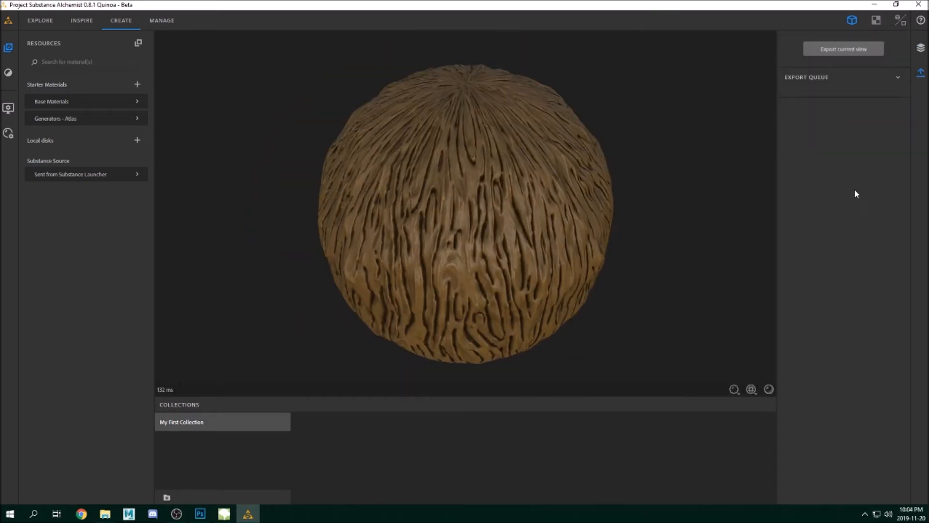
click(855, 51)
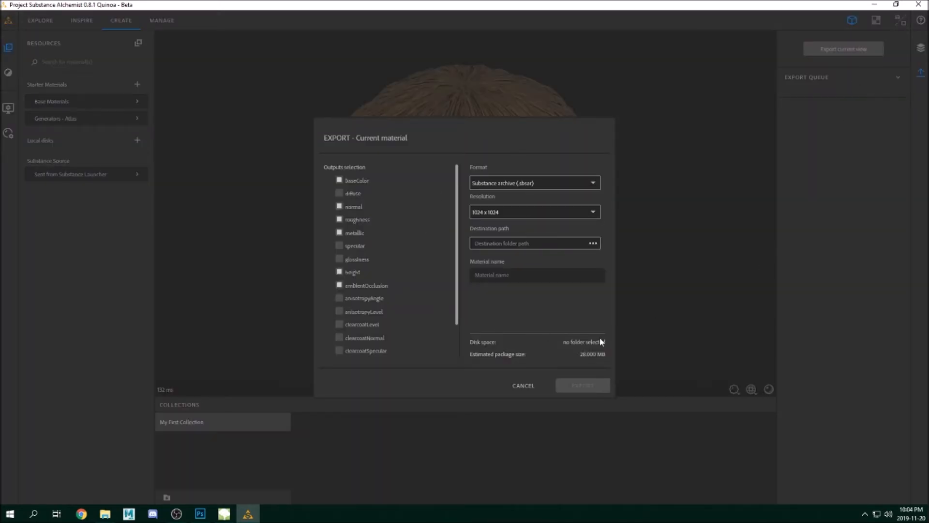
click(509, 212)
click(491, 289)
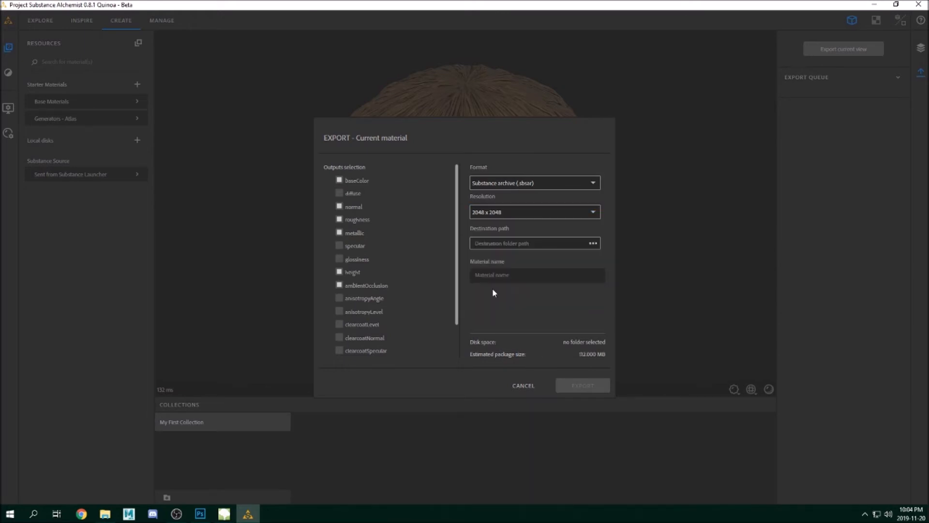
click(544, 184)
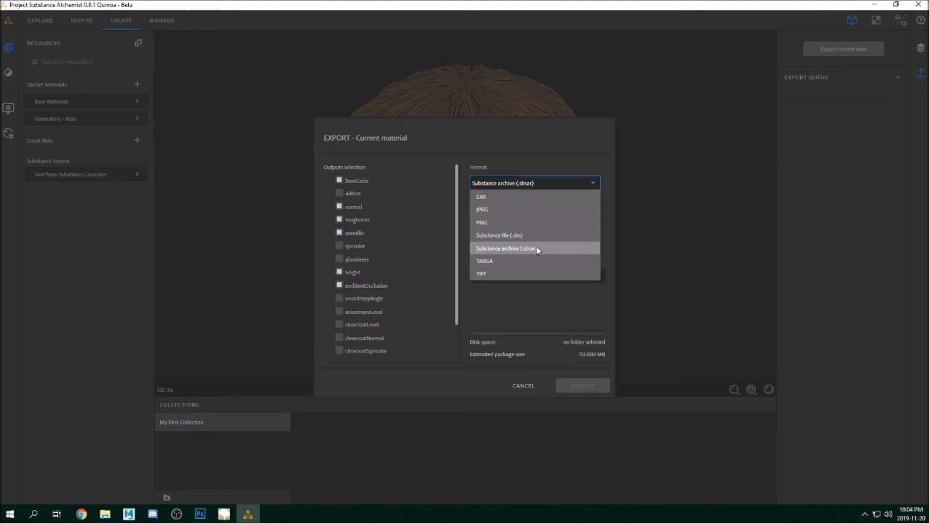
click(640, 274)
click(848, 51)
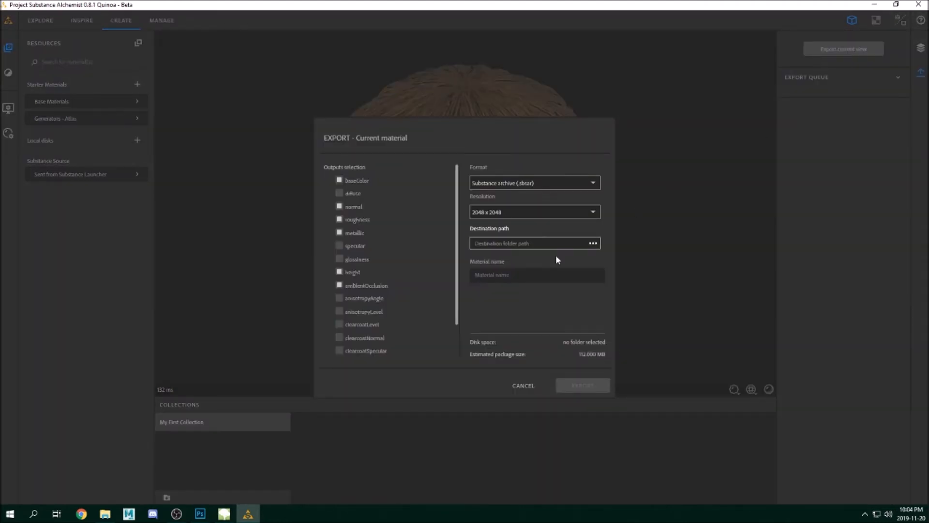
- Name the exported material BarkTree and choose the Desktop as its destination folder
click(521, 244)
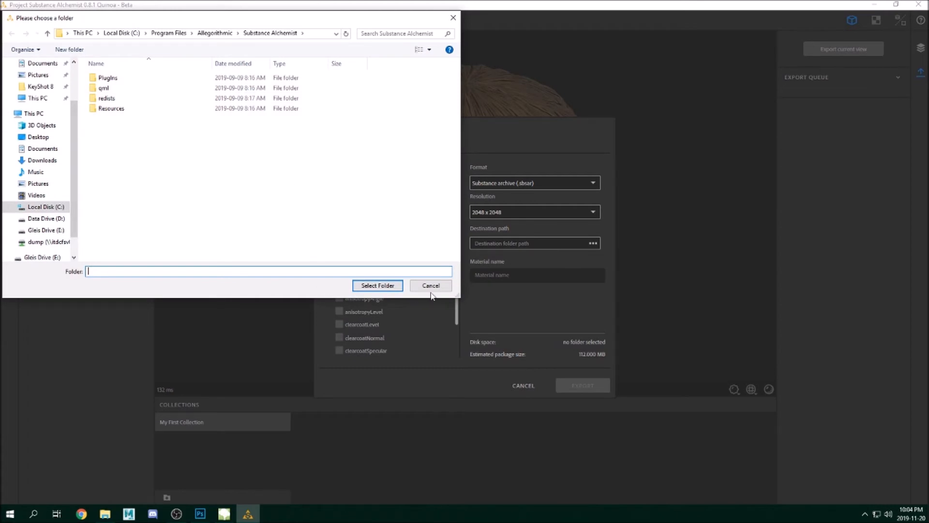
click(440, 287)
click(501, 276)
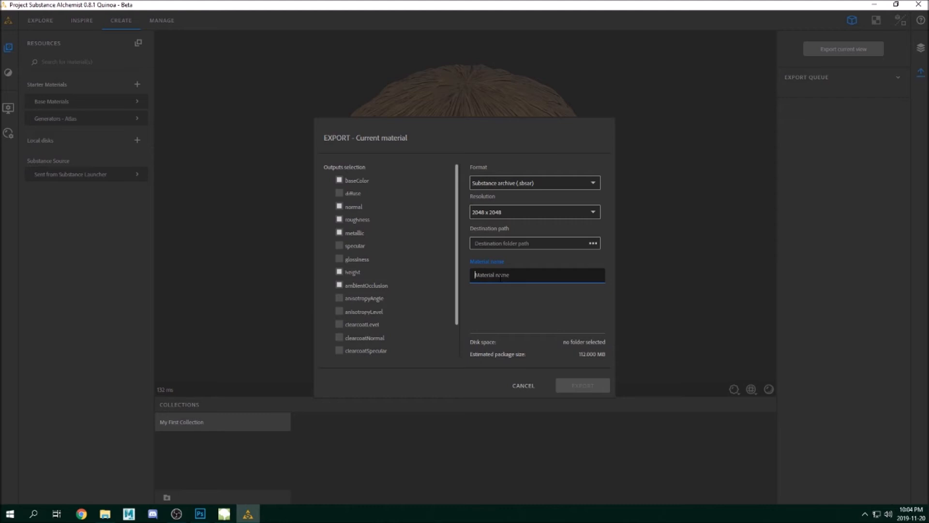
text(B)
click(592, 243)
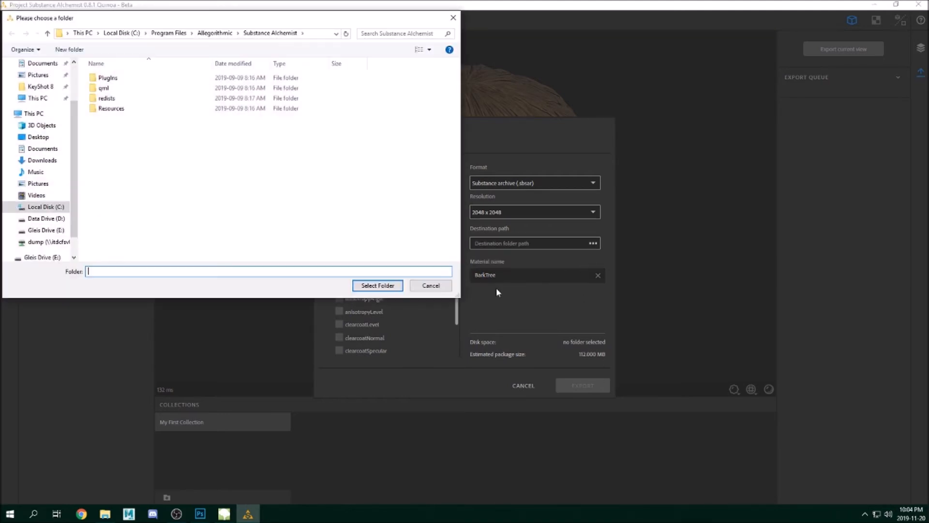
click(38, 137)
click(378, 285)
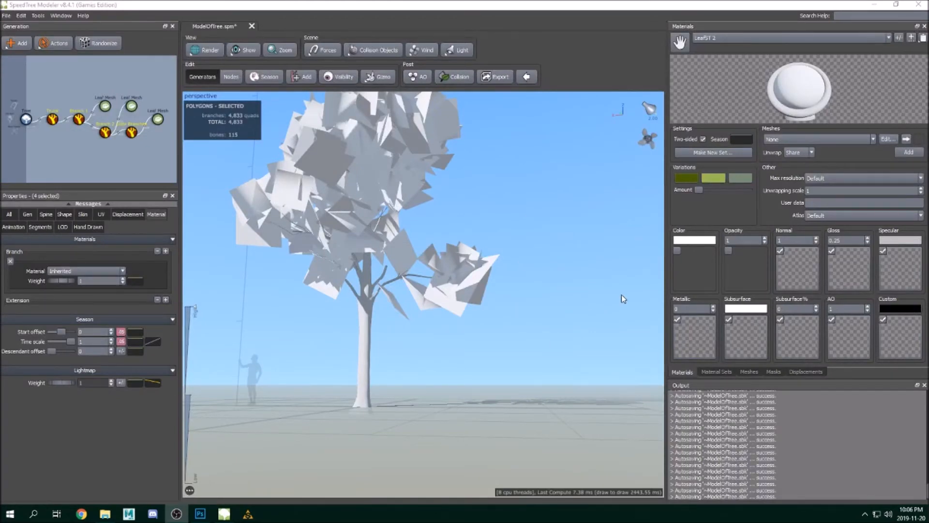
- In SpeedTree, import BarkStyle_baseColor.jpeg from the BarkStyle folder as a new material on the trunk and all three branch generators
click(290, 283)
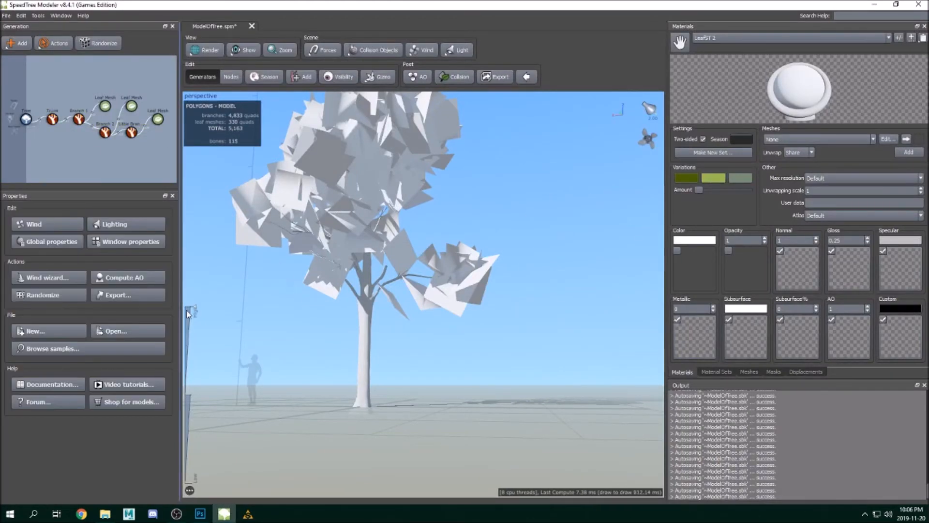
click(135, 137)
ctrl+click(105, 132)
ctrl+click(78, 122)
ctrl+click(54, 123)
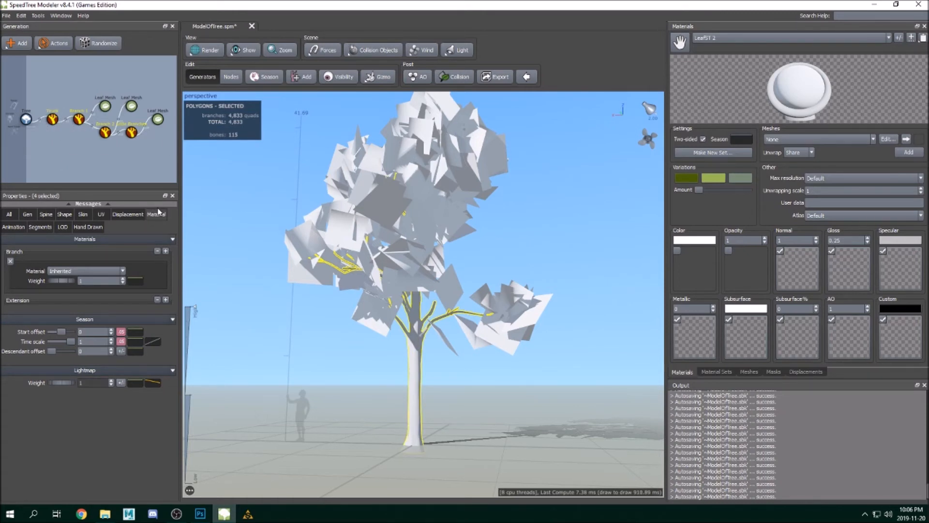
click(76, 273)
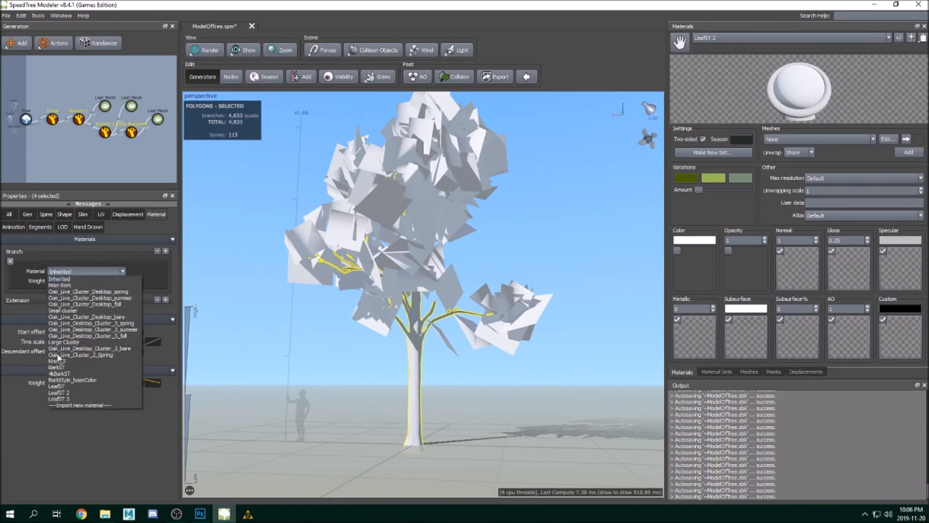
click(75, 405)
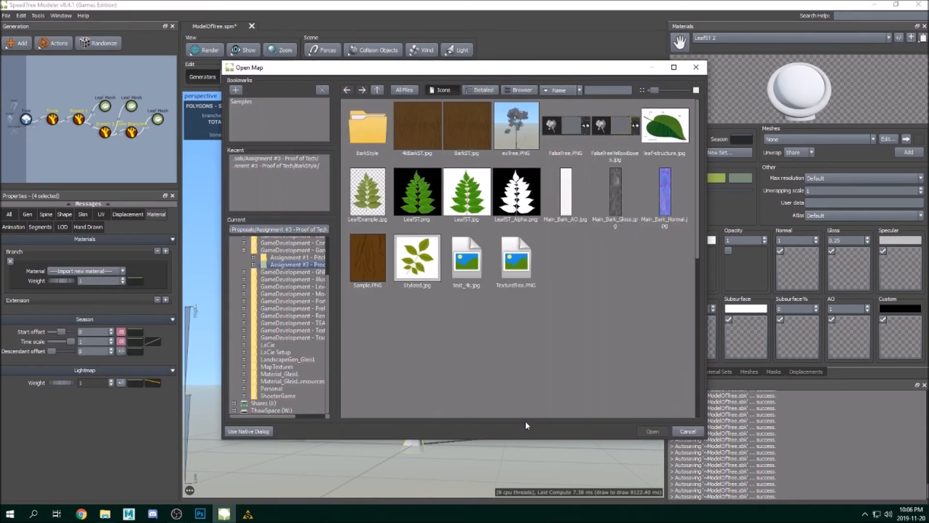
double_click(367, 127)
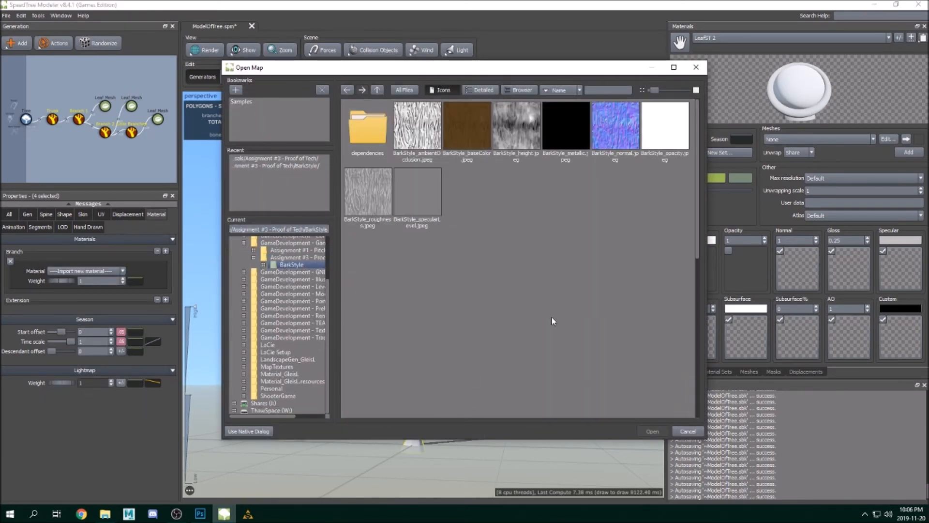
click(472, 150)
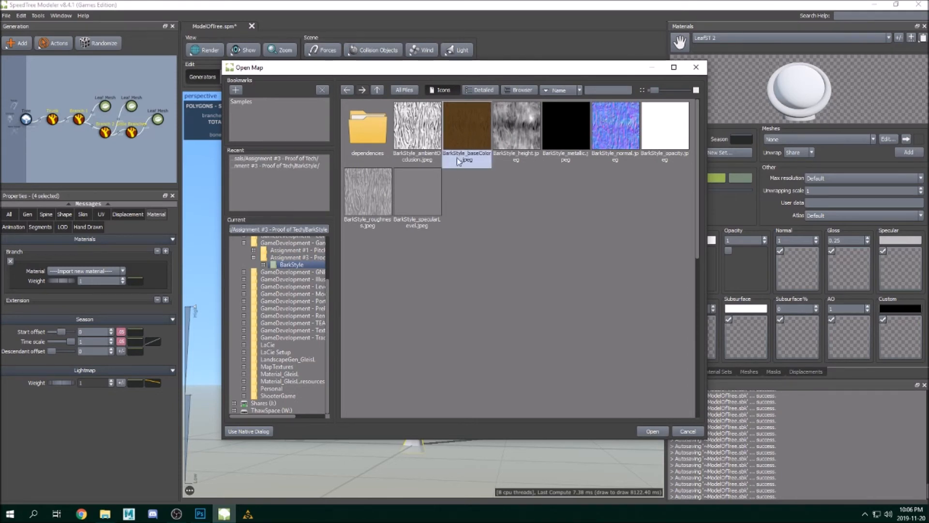
click(650, 432)
- Load BarkStyle_normal.jpeg as the bark material's normal map
scroll(522, 387, up, 5)
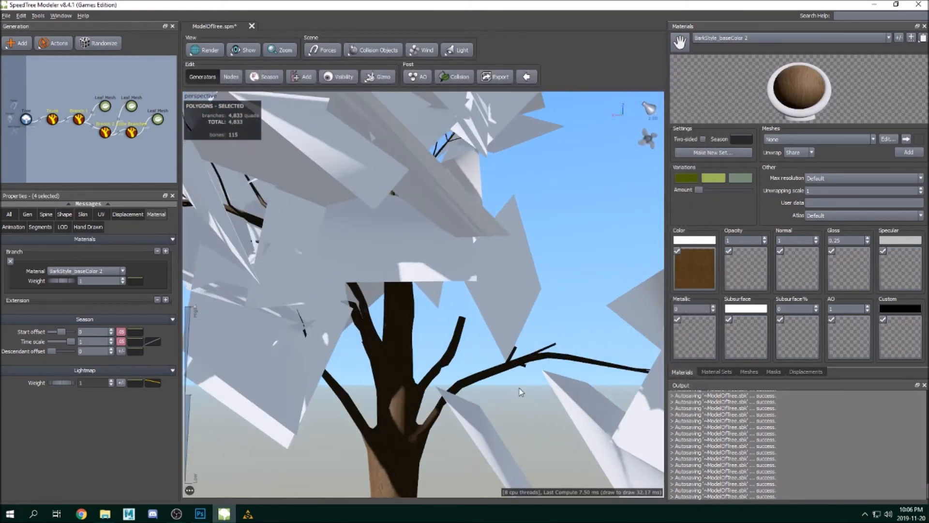
alt+middle_drag(521, 391, 521, 257)
scroll(519, 291, up, 3)
alt+drag(519, 317, 512, 363)
alt+middle_drag(512, 363, 512, 417)
alt+drag(511, 417, 533, 361)
double_click(798, 262)
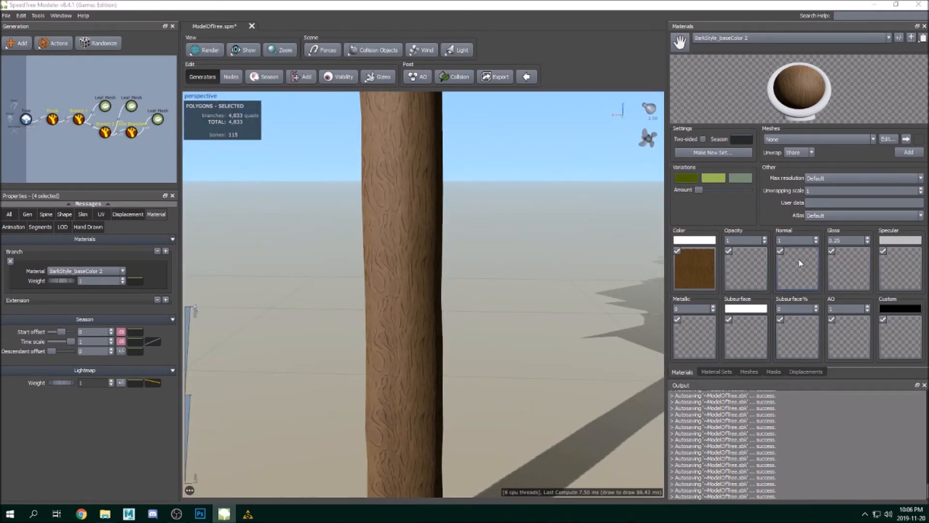
click(623, 143)
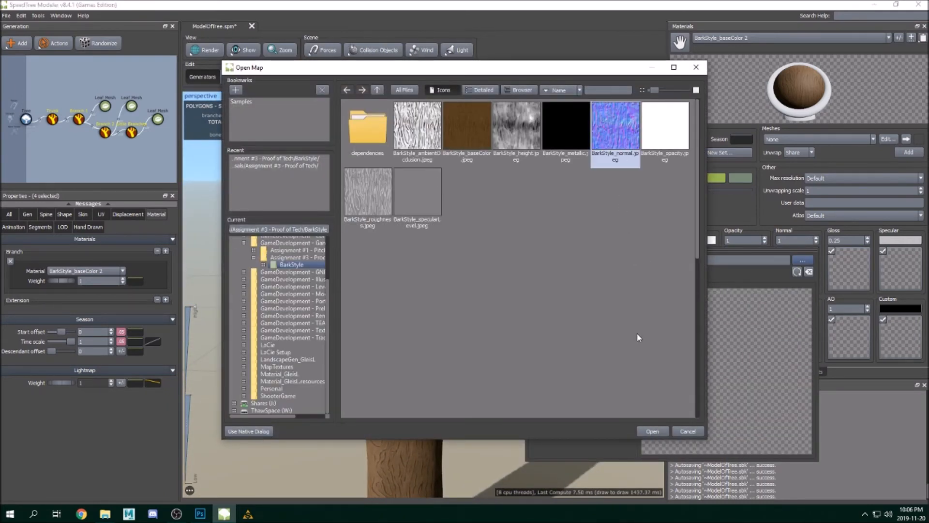
click(644, 431)
click(420, 246)
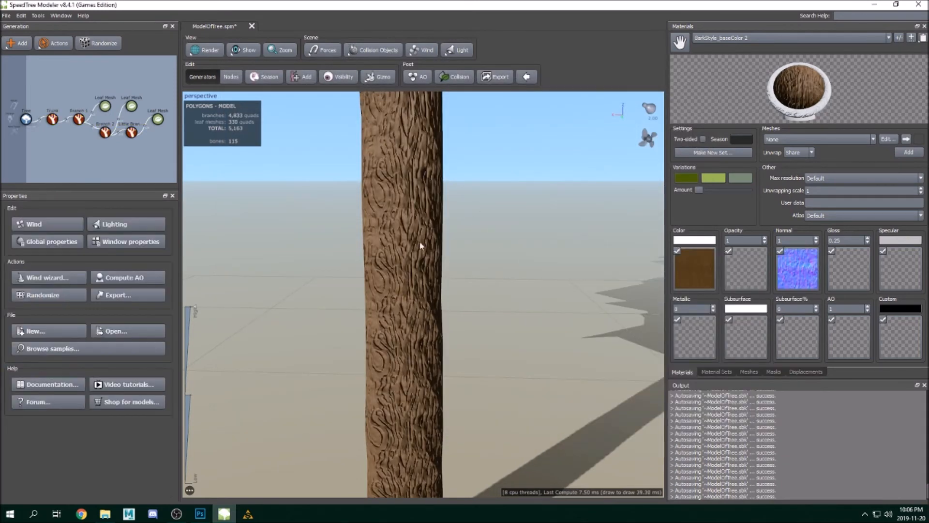
- Reduce the bark material's normal strength, trying a few values and settling on 0.2
click(817, 241)
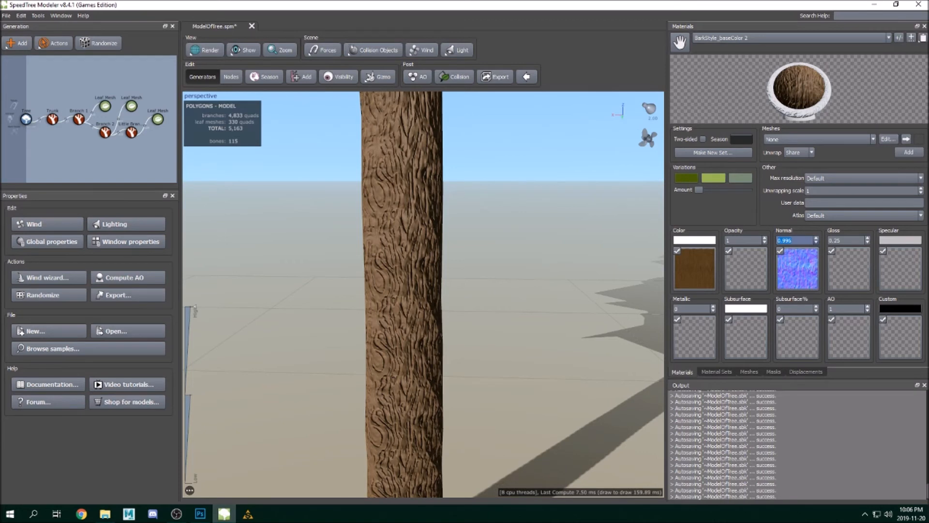
drag(818, 242, 818, 244)
text(0.)
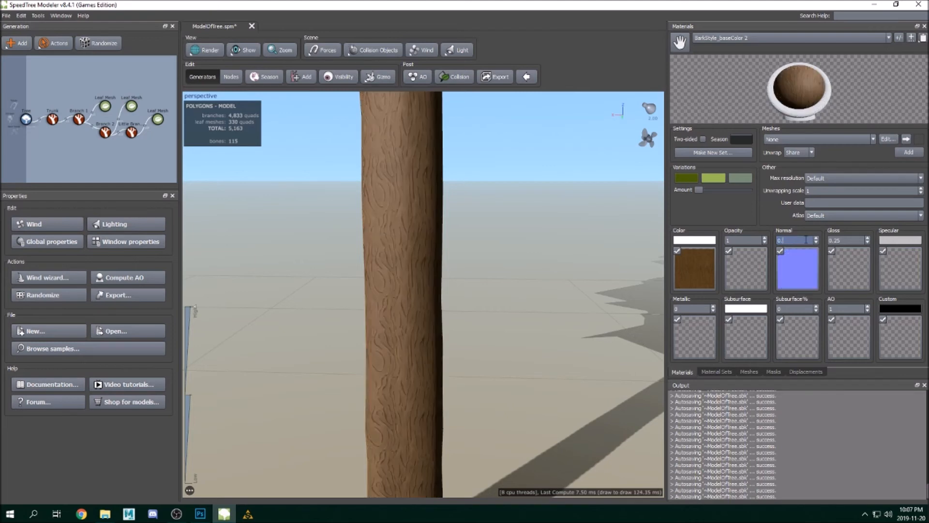
text(7)
key(BackSpace)
text(3)
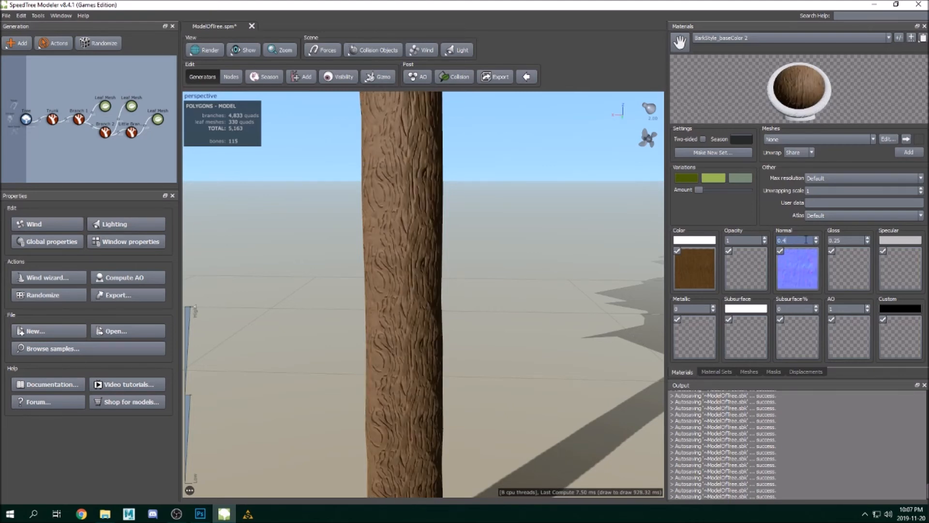
key(BackSpace)
text(2)
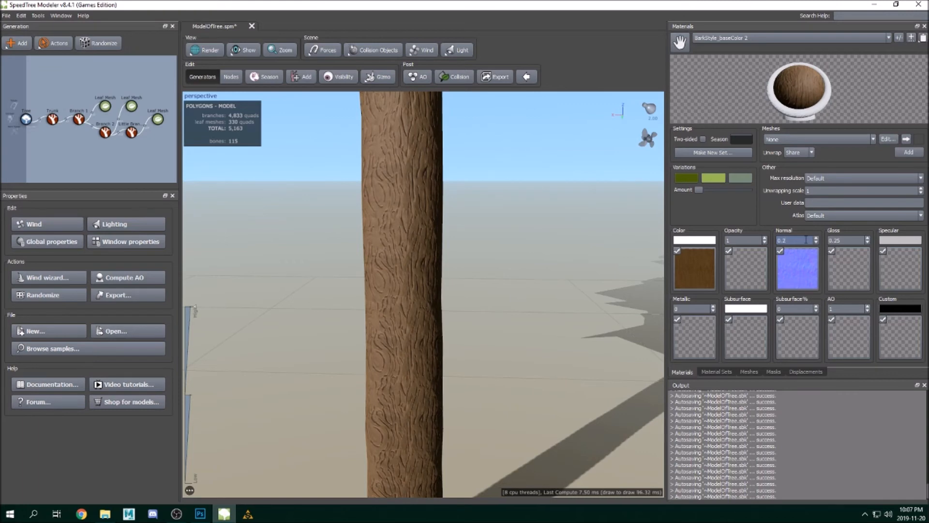
key(Return)
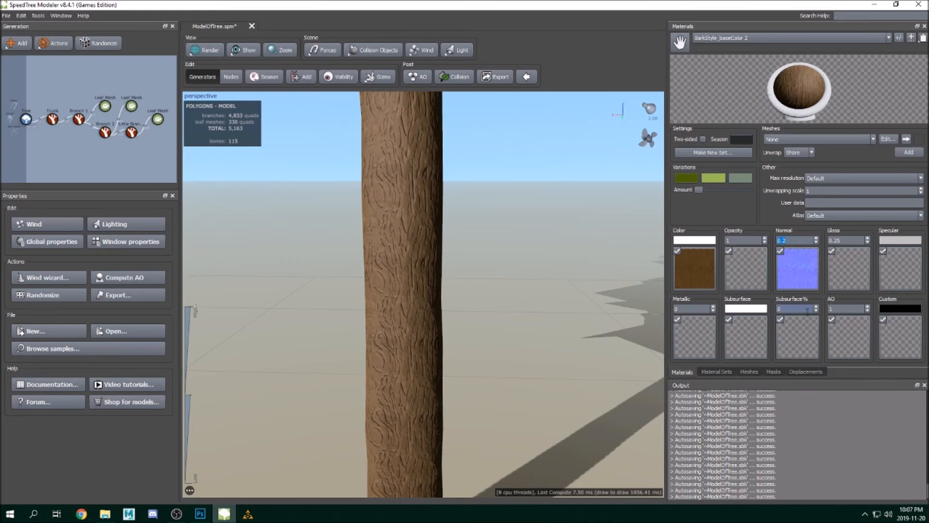
- Load BarkStyle_ambientOcclusion.jpeg as the bark material's AO map
double_click(839, 335)
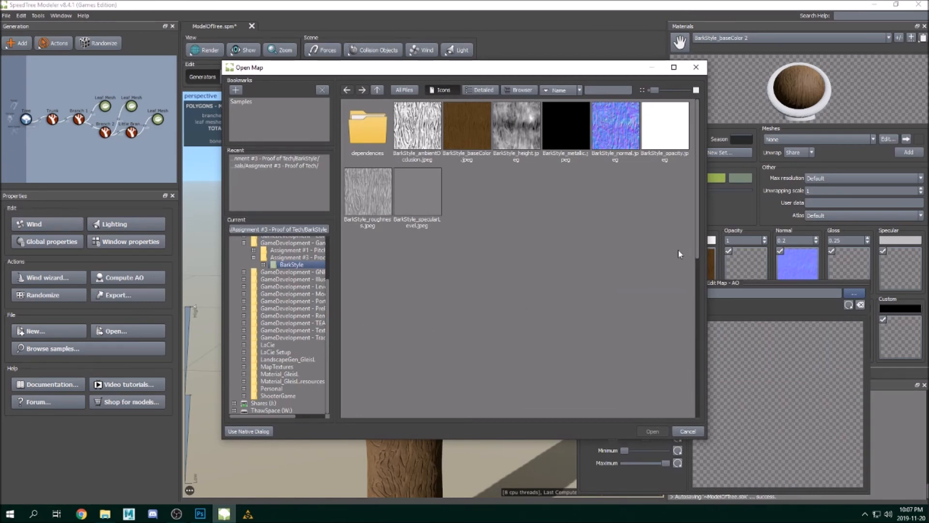
click(414, 149)
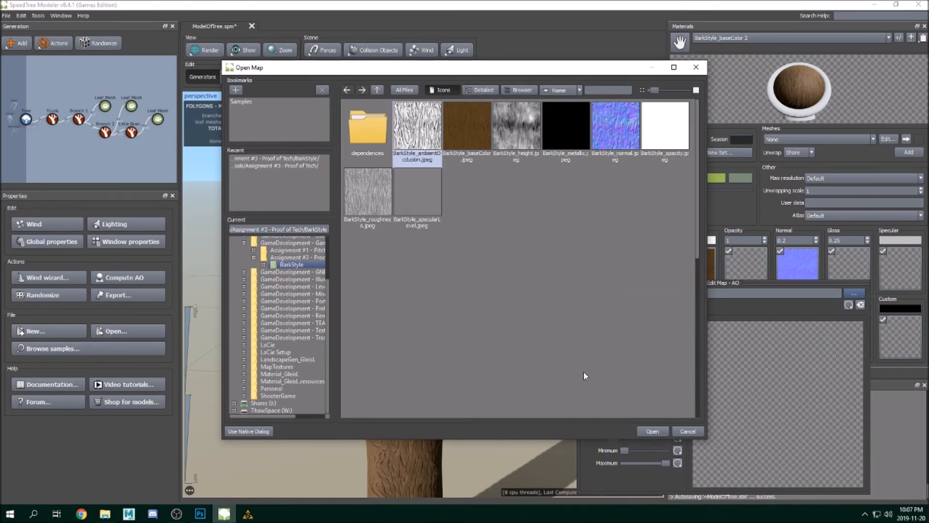
click(661, 431)
click(522, 383)
- Examine the bark texture on the trunk from close up and from a distance
mouse_move(521, 382)
mouse_down()
mouse_move(576, 366)
mouse_move(537, 355)
mouse_move(570, 358)
mouse_move(548, 371)
mouse_move(483, 372)
mouse_move(529, 371)
mouse_move(518, 385)
mouse_up()
scroll(537, 354, down, 6)
scroll(569, 358, up, 4)
scroll(528, 371, up, 1)
scroll(529, 371, down, 3)
scroll(518, 385, up, 3)
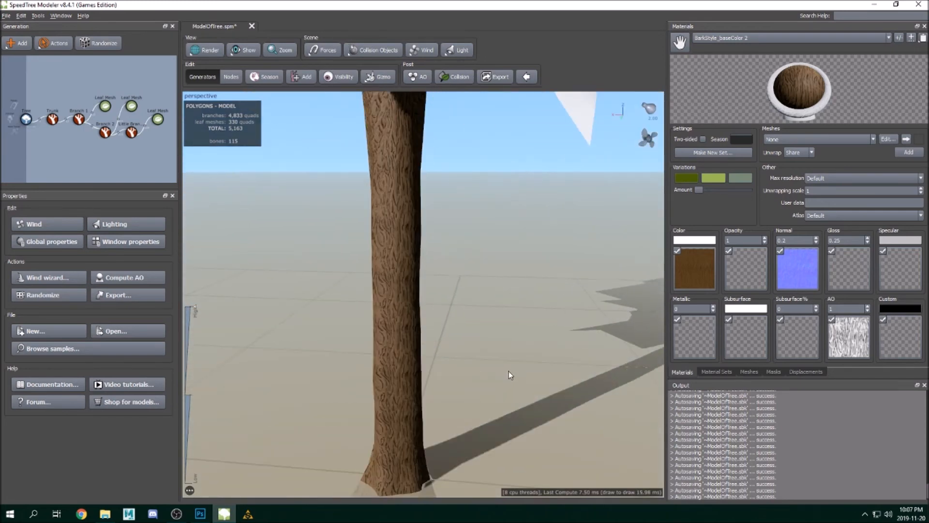
middle_drag(509, 373, 516, 396)
scroll(519, 388, up, 3)
middle_drag(548, 317, 542, 350)
middle_drag(511, 402, 515, 330)
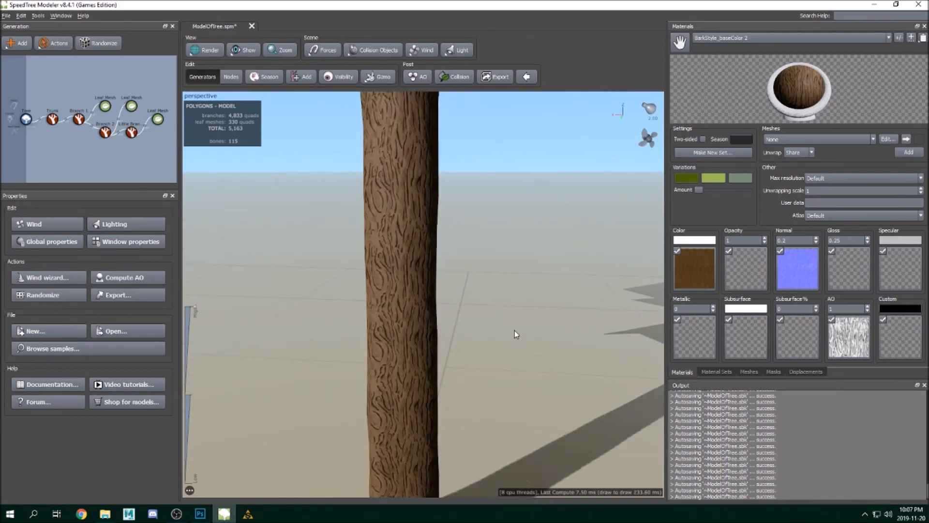
scroll(514, 330, down, 3)
drag(533, 328, 584, 318)
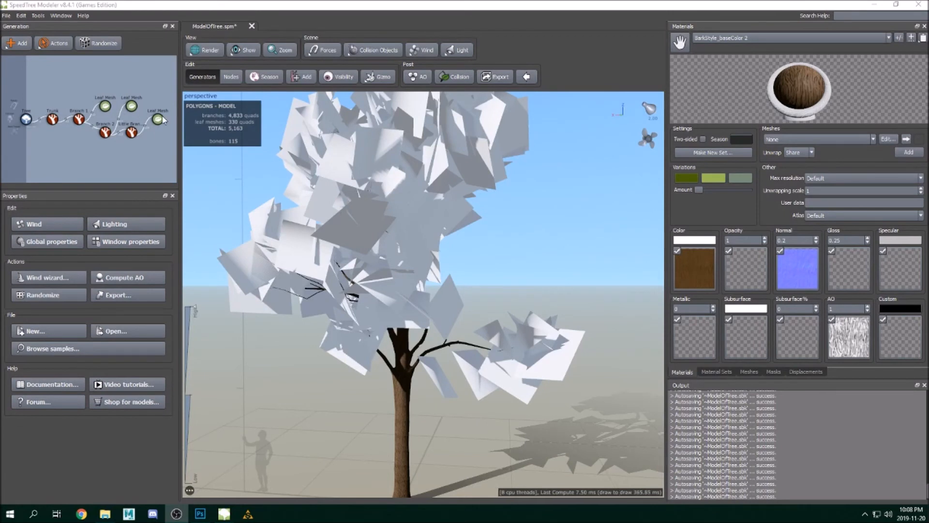
- Import LeafST.png from the Proof of Tech folder as a new material on all three leaf mesh generators
click(378, 297)
click(387, 231)
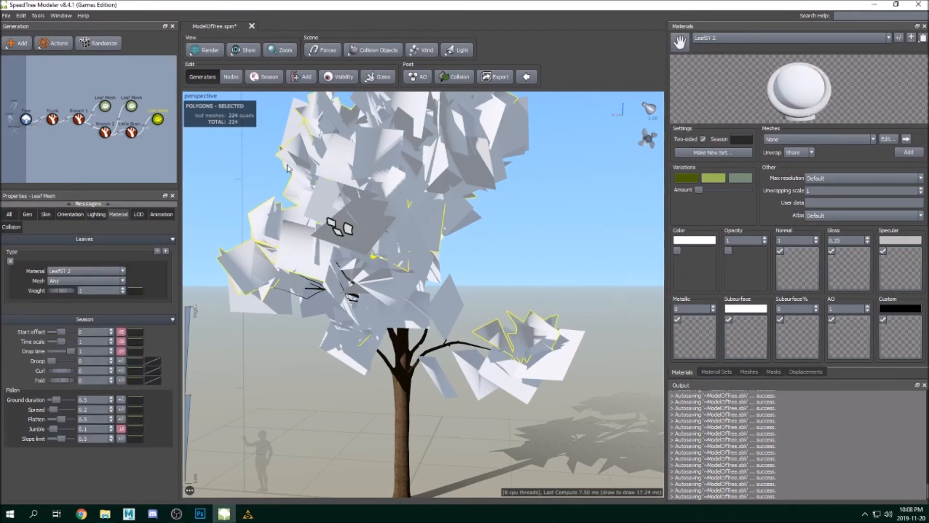
ctrl+click(131, 106)
ctrl+click(105, 107)
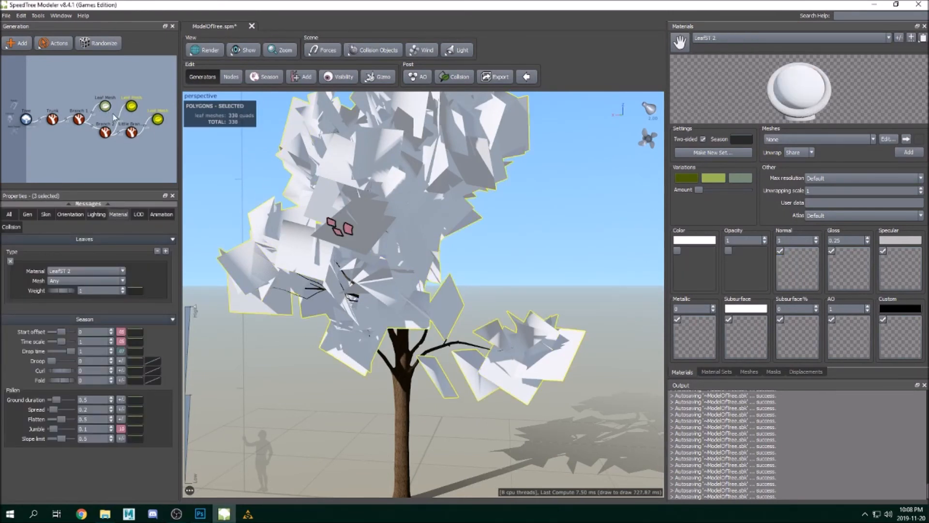
click(79, 271)
click(80, 274)
click(80, 271)
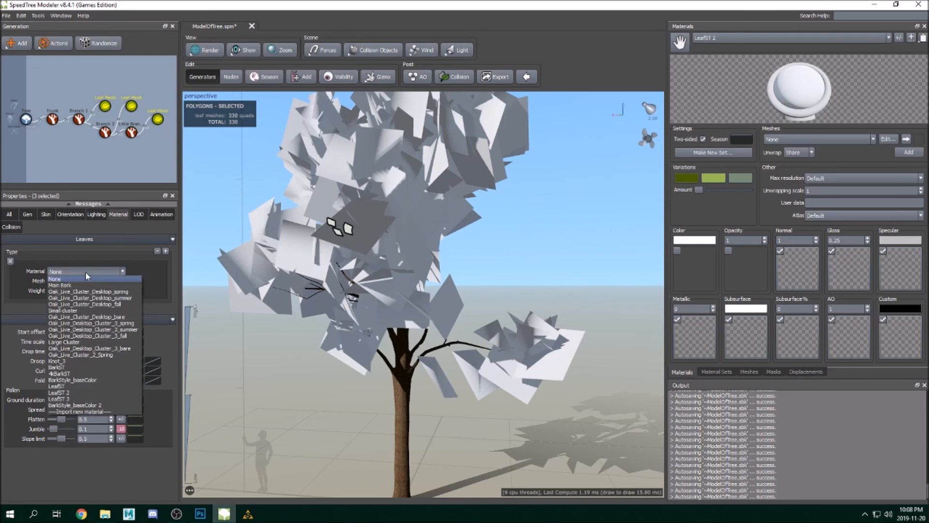
click(71, 412)
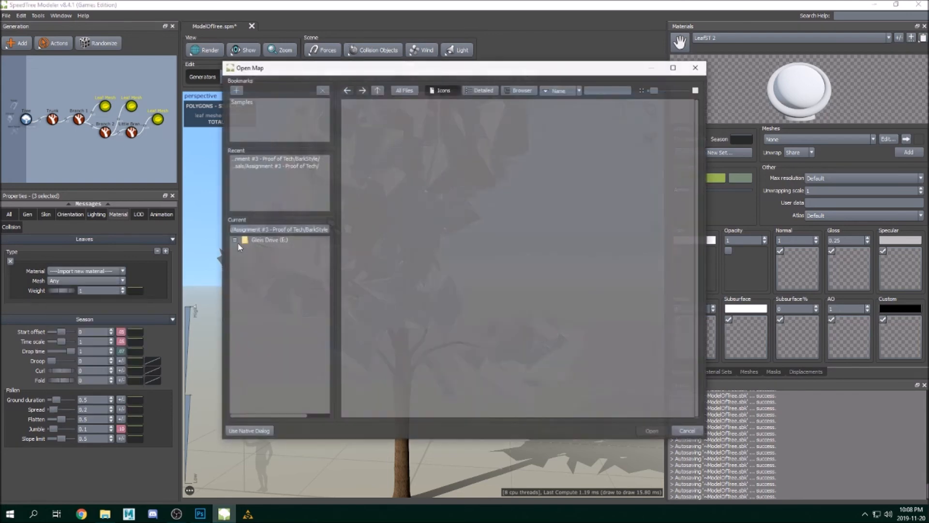
click(378, 90)
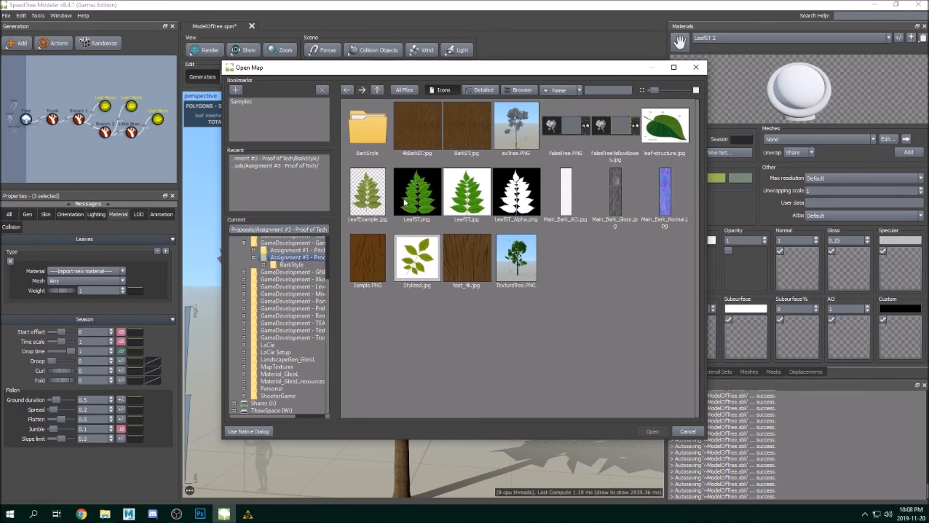
click(419, 185)
click(658, 431)
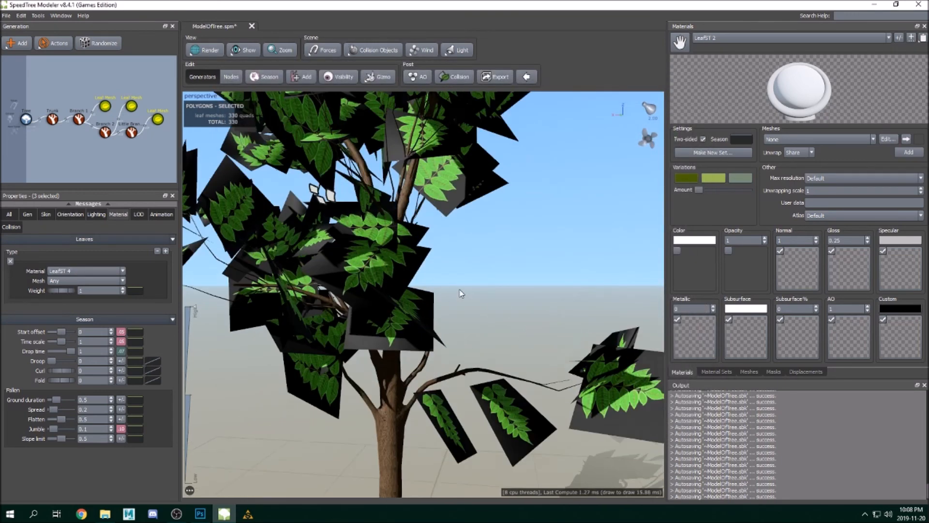
drag(498, 300, 542, 295)
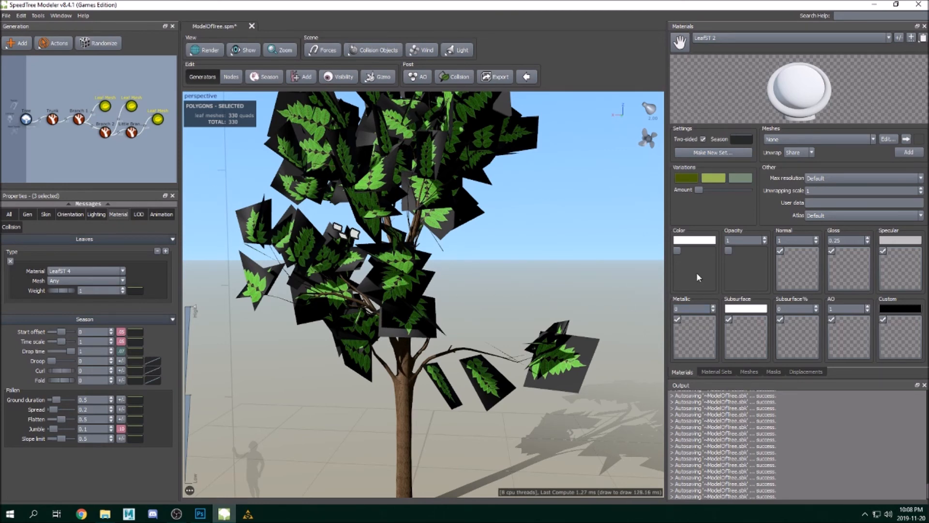
- Load LeafST_Alpha.png as the opacity map of the LeafST 4 material with all three leaf mesh generators selected
click(453, 221)
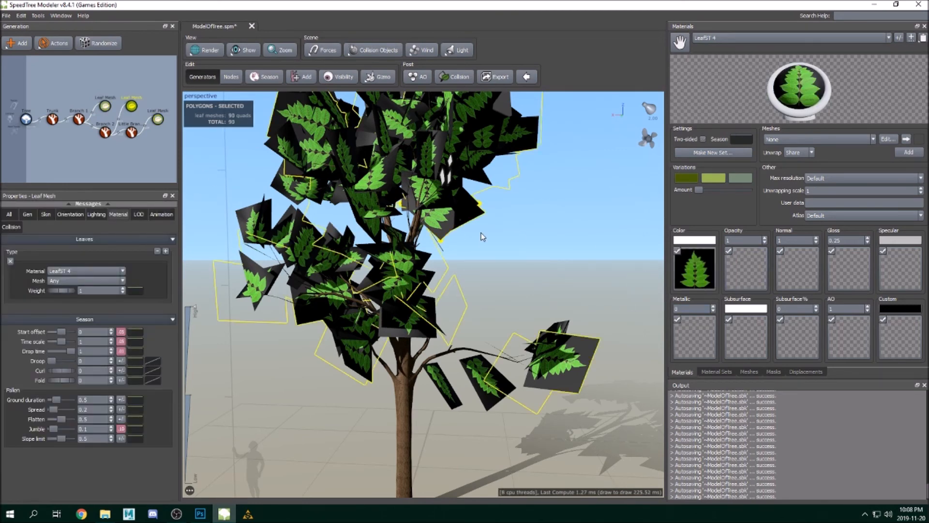
ctrl+click(158, 118)
ctrl+click(105, 108)
double_click(741, 259)
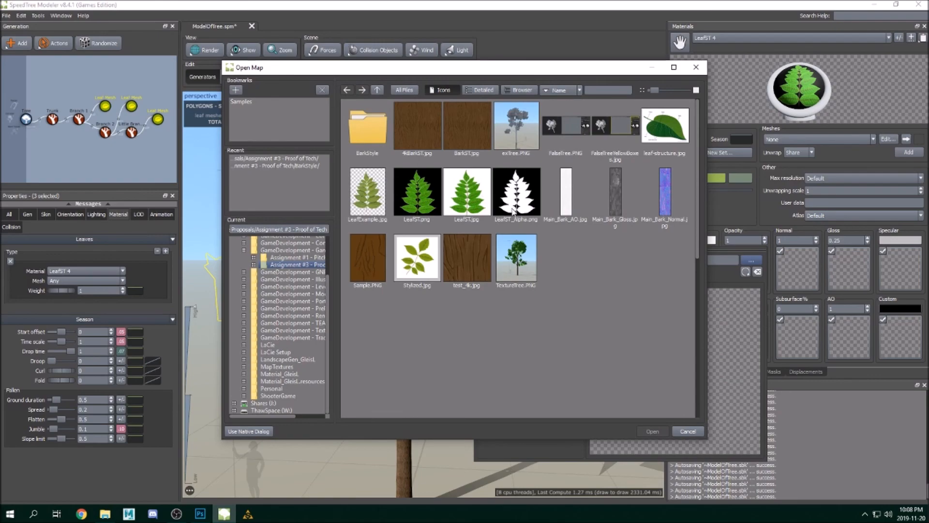
click(519, 220)
click(651, 431)
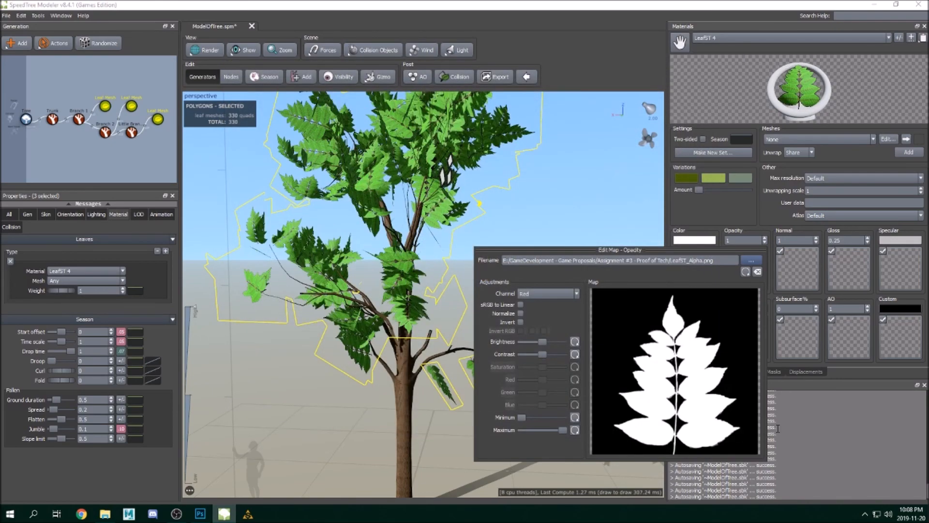
drag(386, 232, 664, 199)
- Compare the leaves with the two-sided setting off and on, leave it enabled, and view the whole tree with nothing selected
click(703, 140)
drag(484, 217, 576, 351)
click(702, 139)
click(703, 140)
click(702, 139)
click(702, 140)
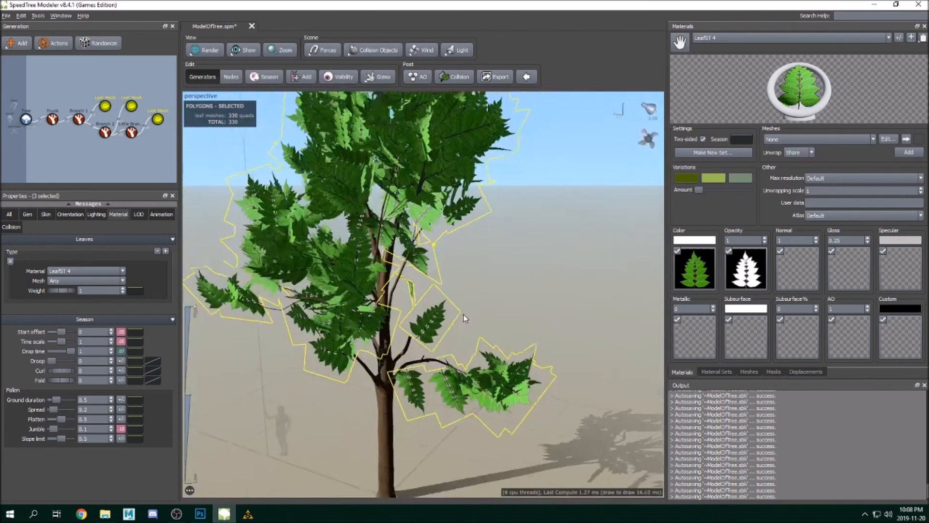
click(522, 306)
scroll(537, 314, down, 4)
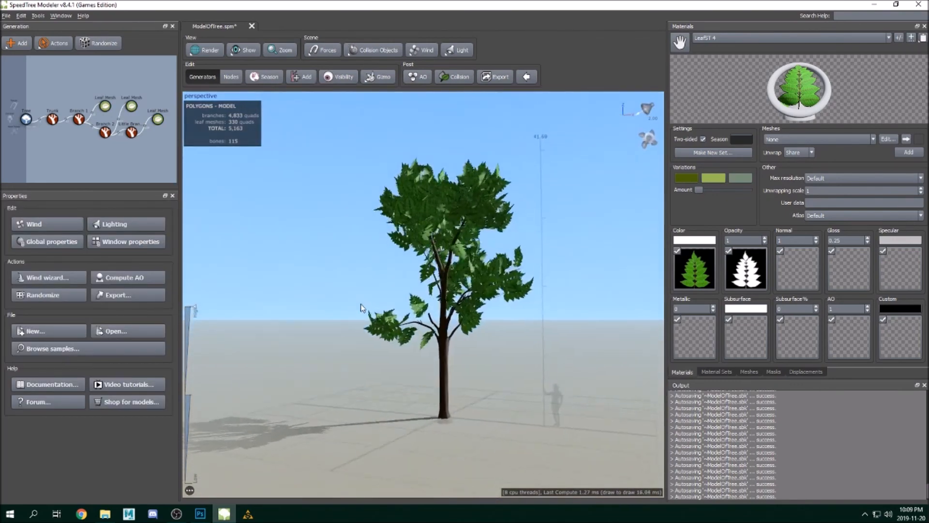